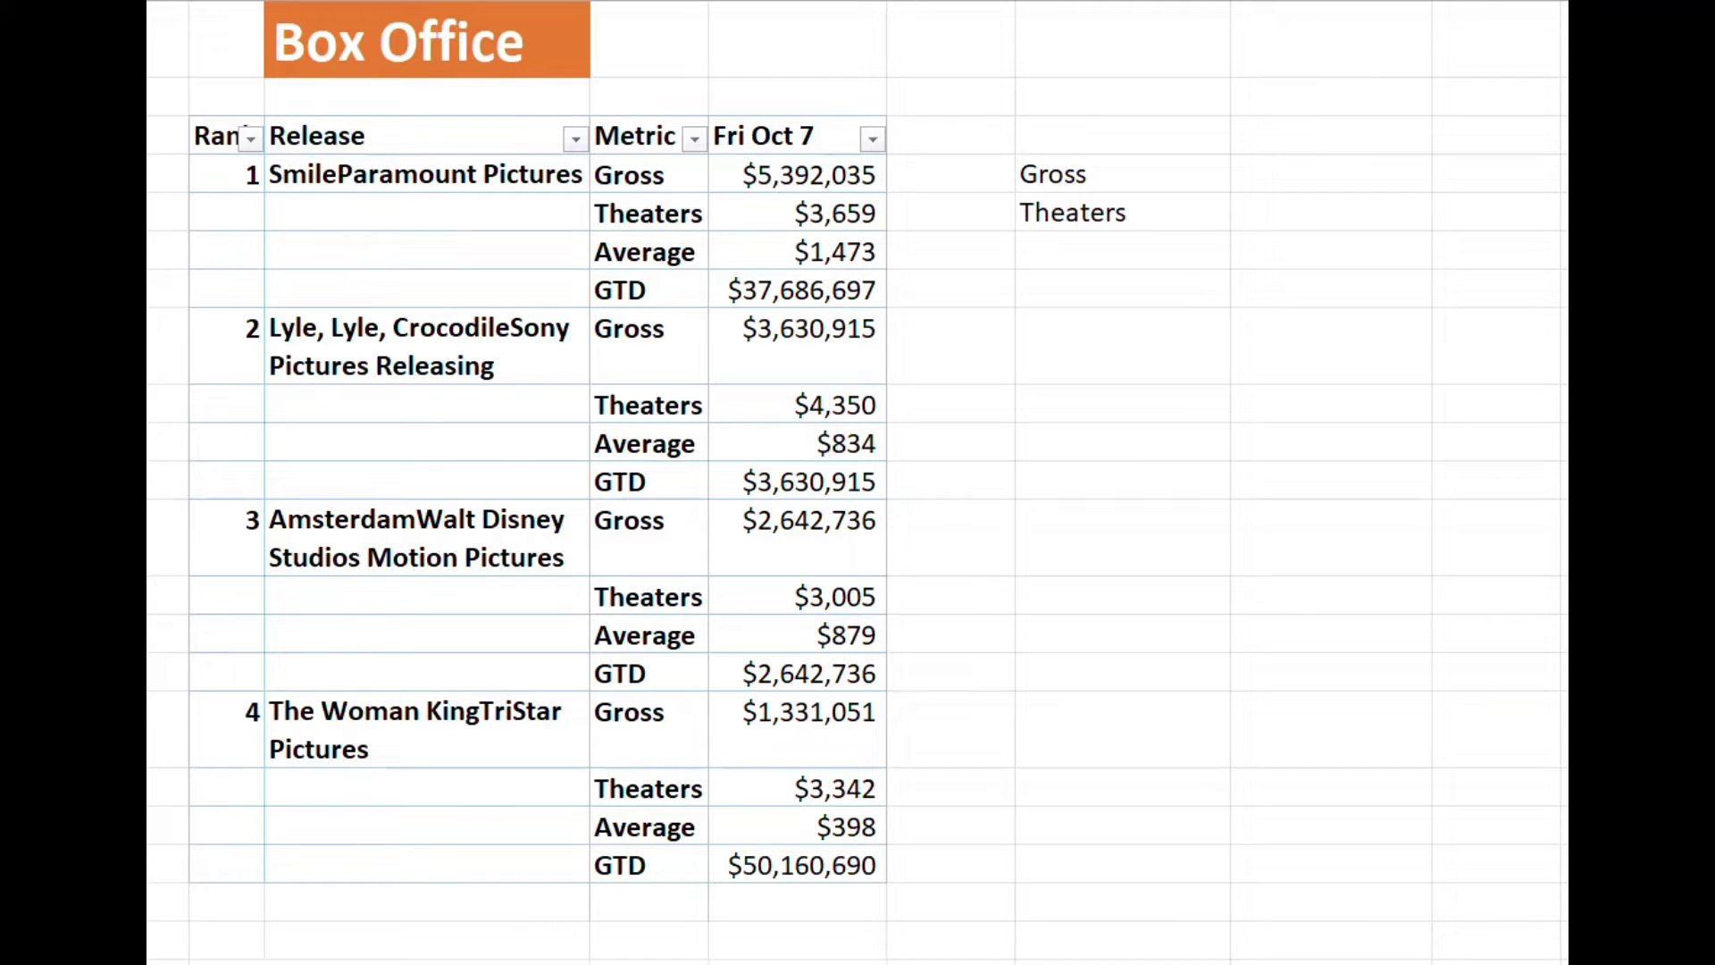
Step: Label a Total row below GTD and AutoSum the Fri Oct 7 column to $107,135,715
click(766, 896)
click(646, 897)
text(Total)
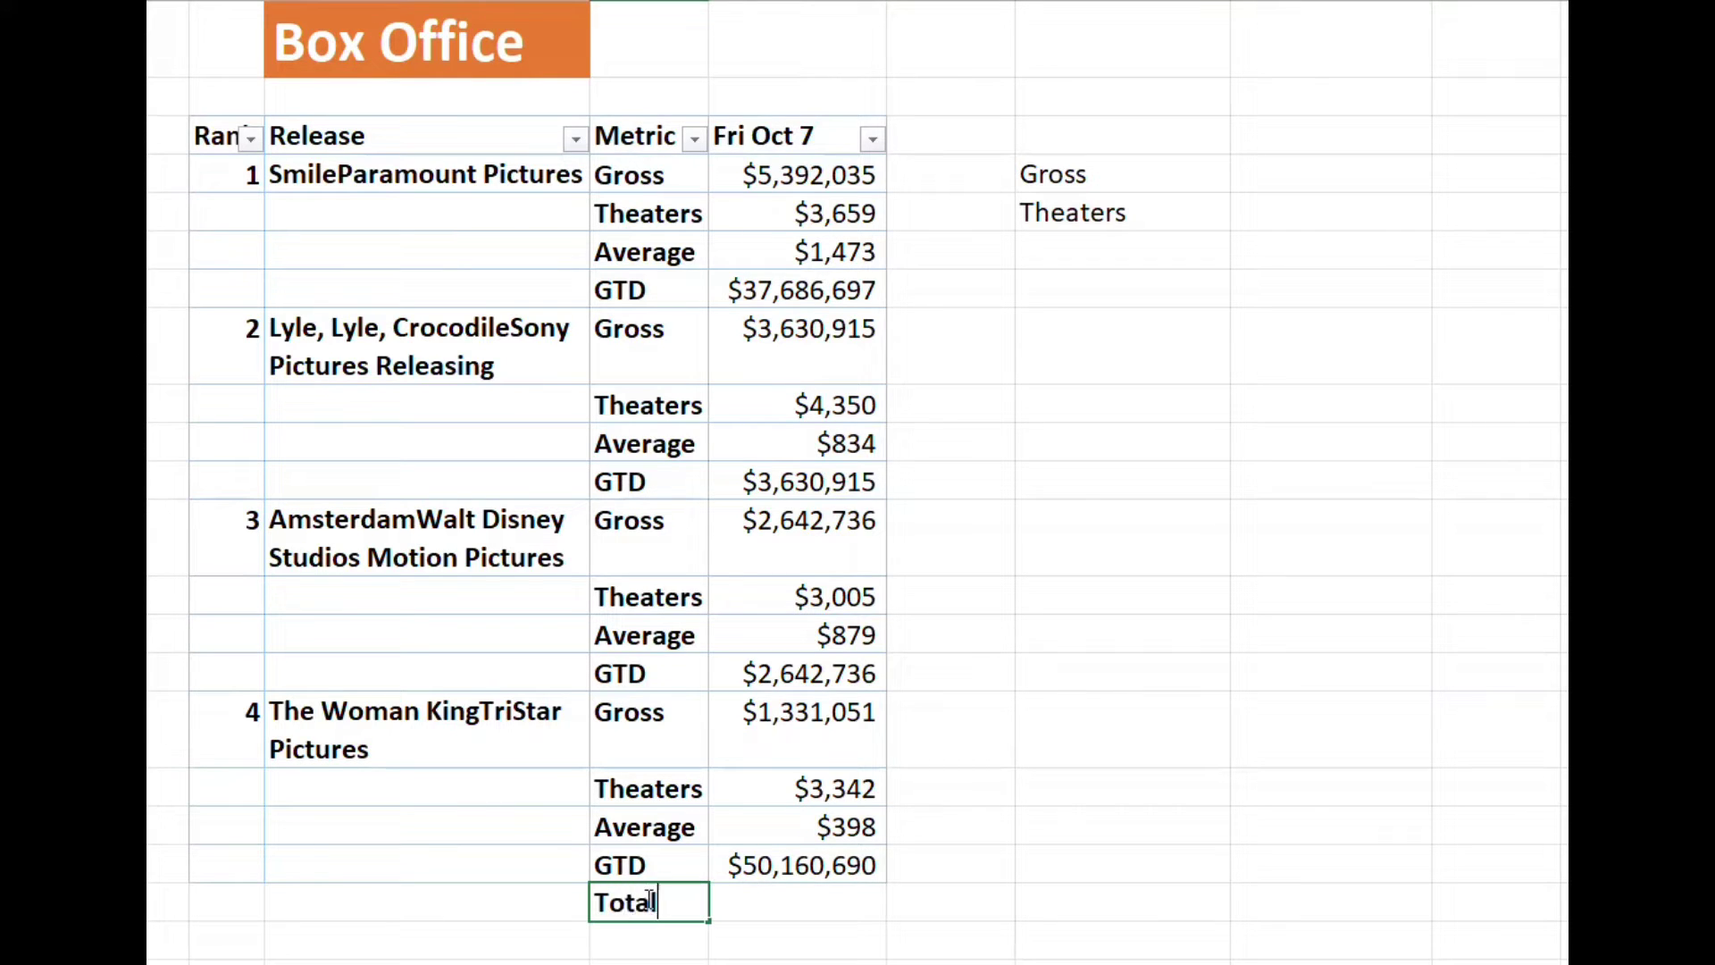
key(Tab)
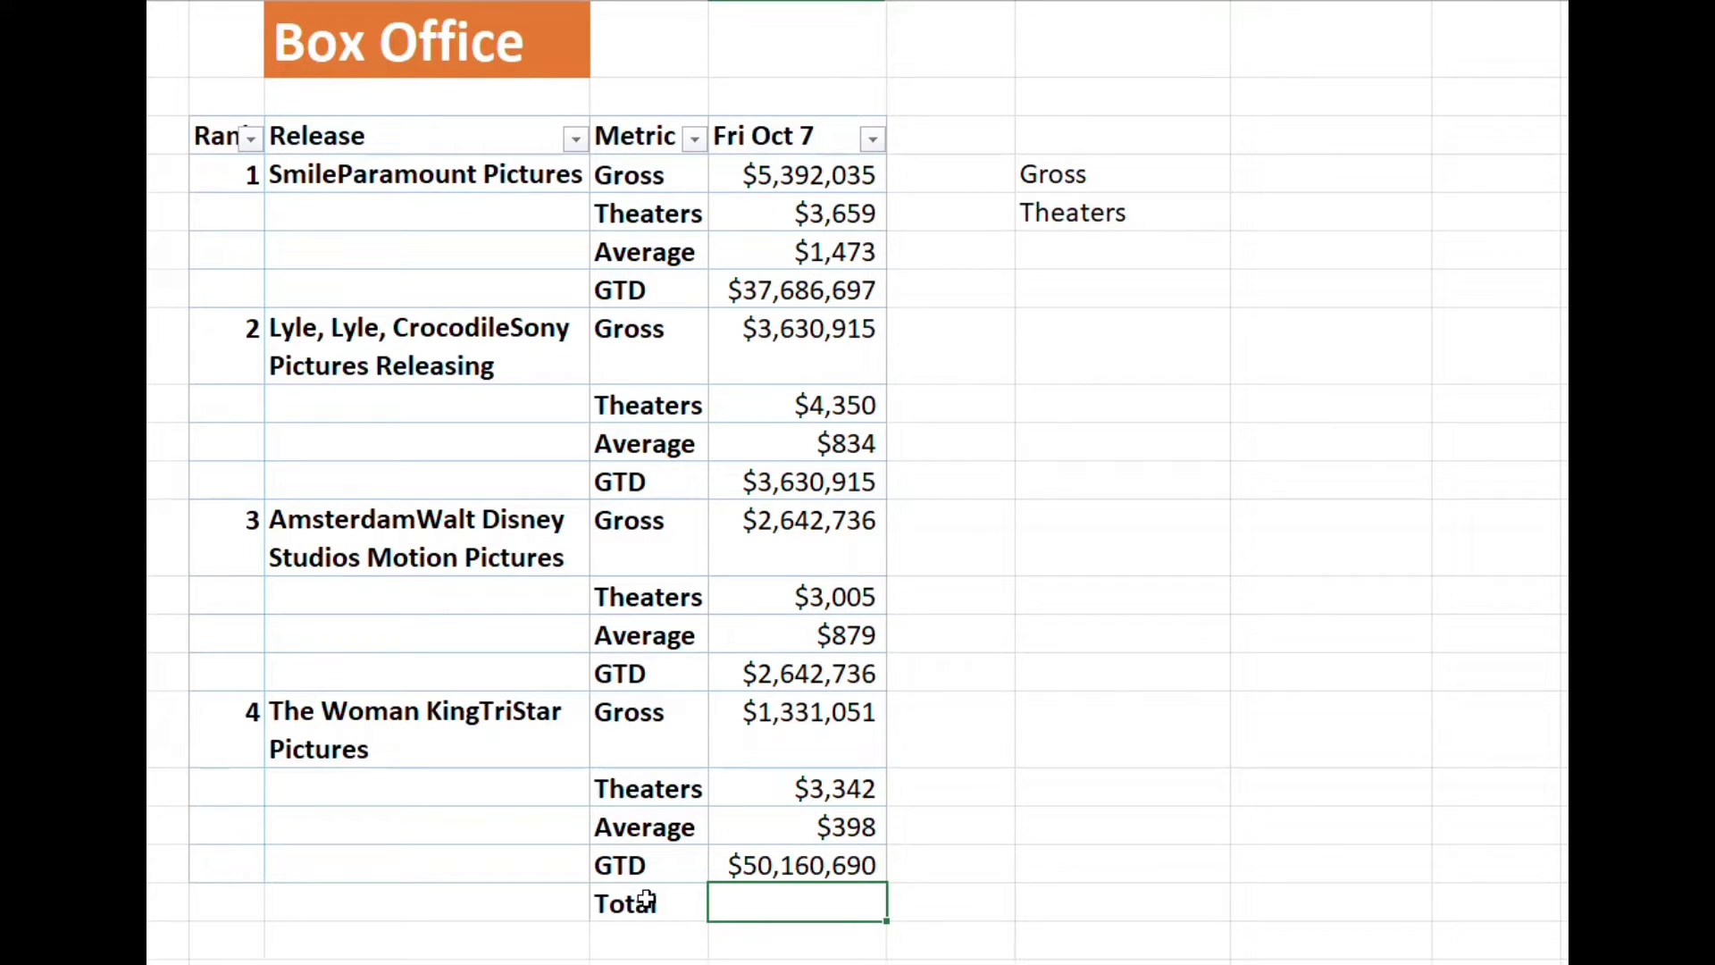
key(alt+equal)
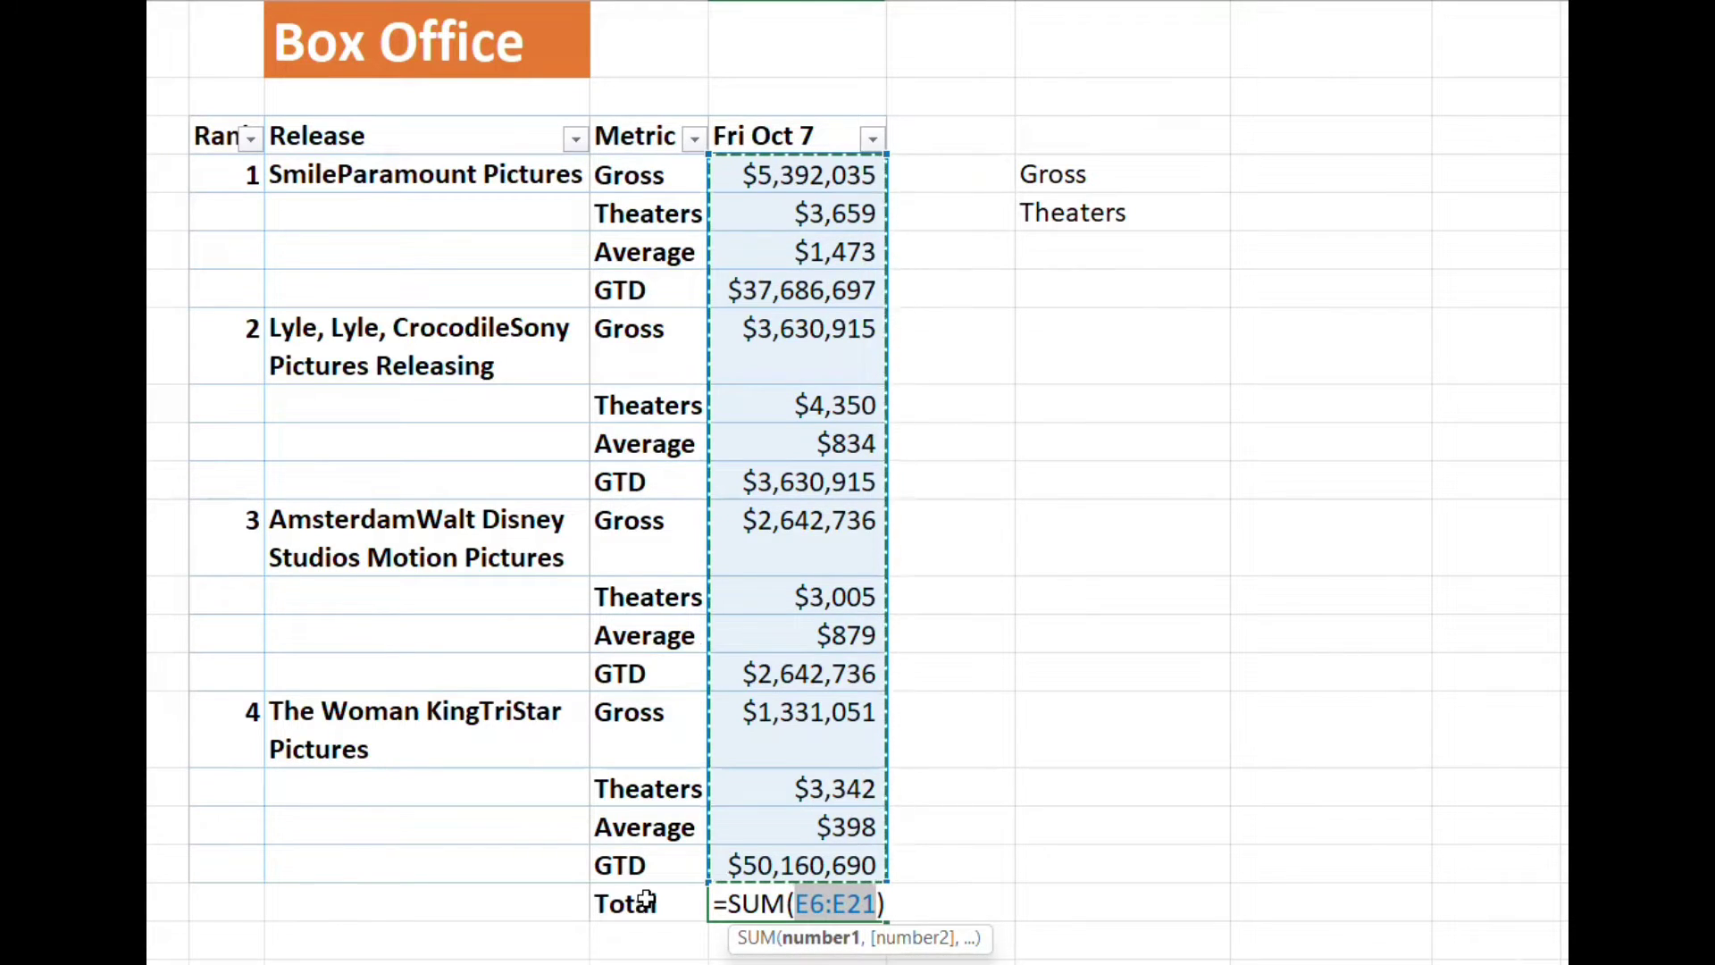
key(Return)
key(Up)
key(Right)
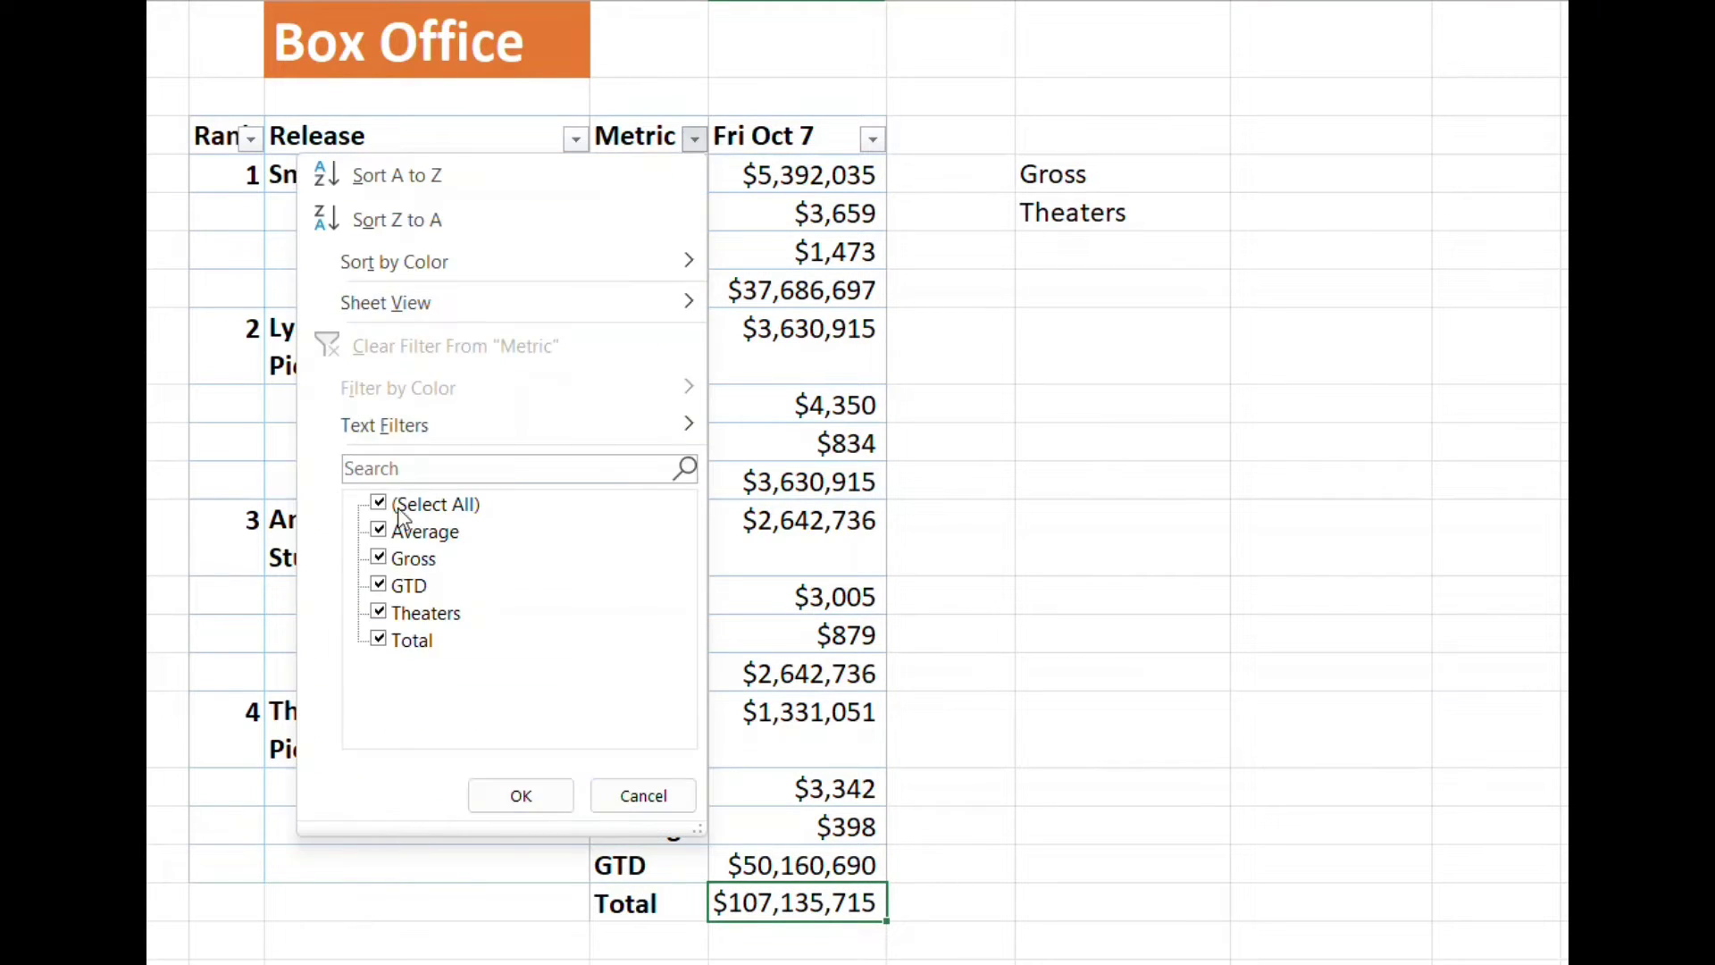
Step: Filter the Metric column to show only the Average and Total rows
click(410, 511)
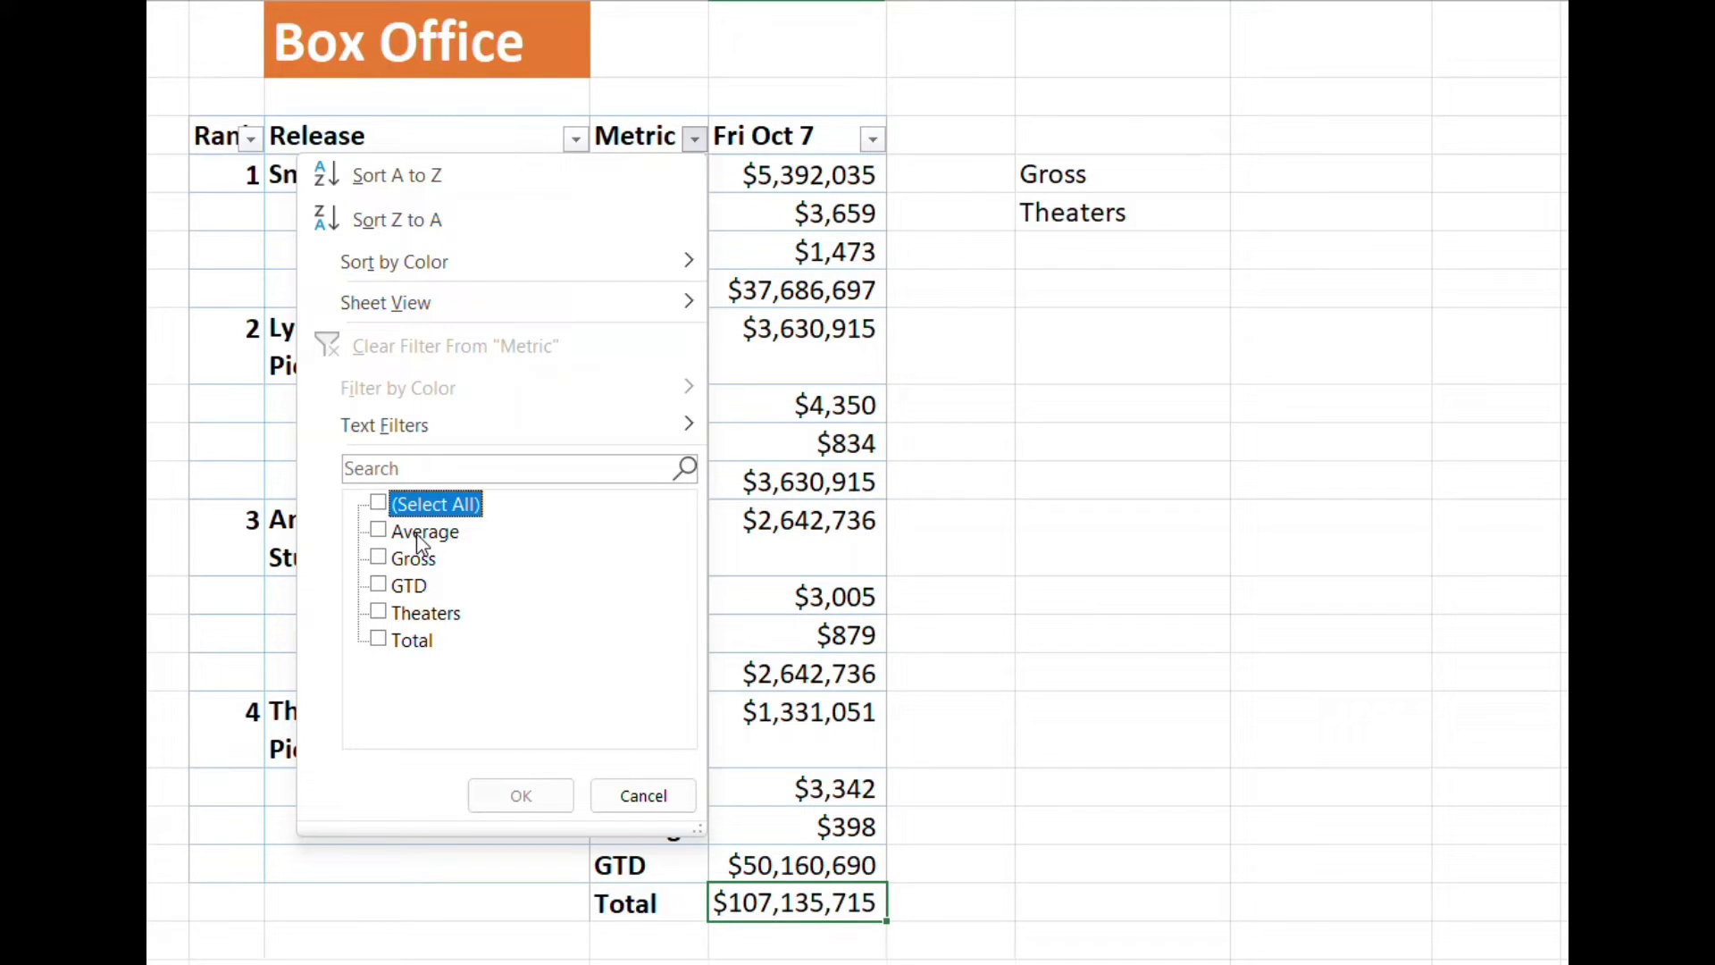
click(416, 534)
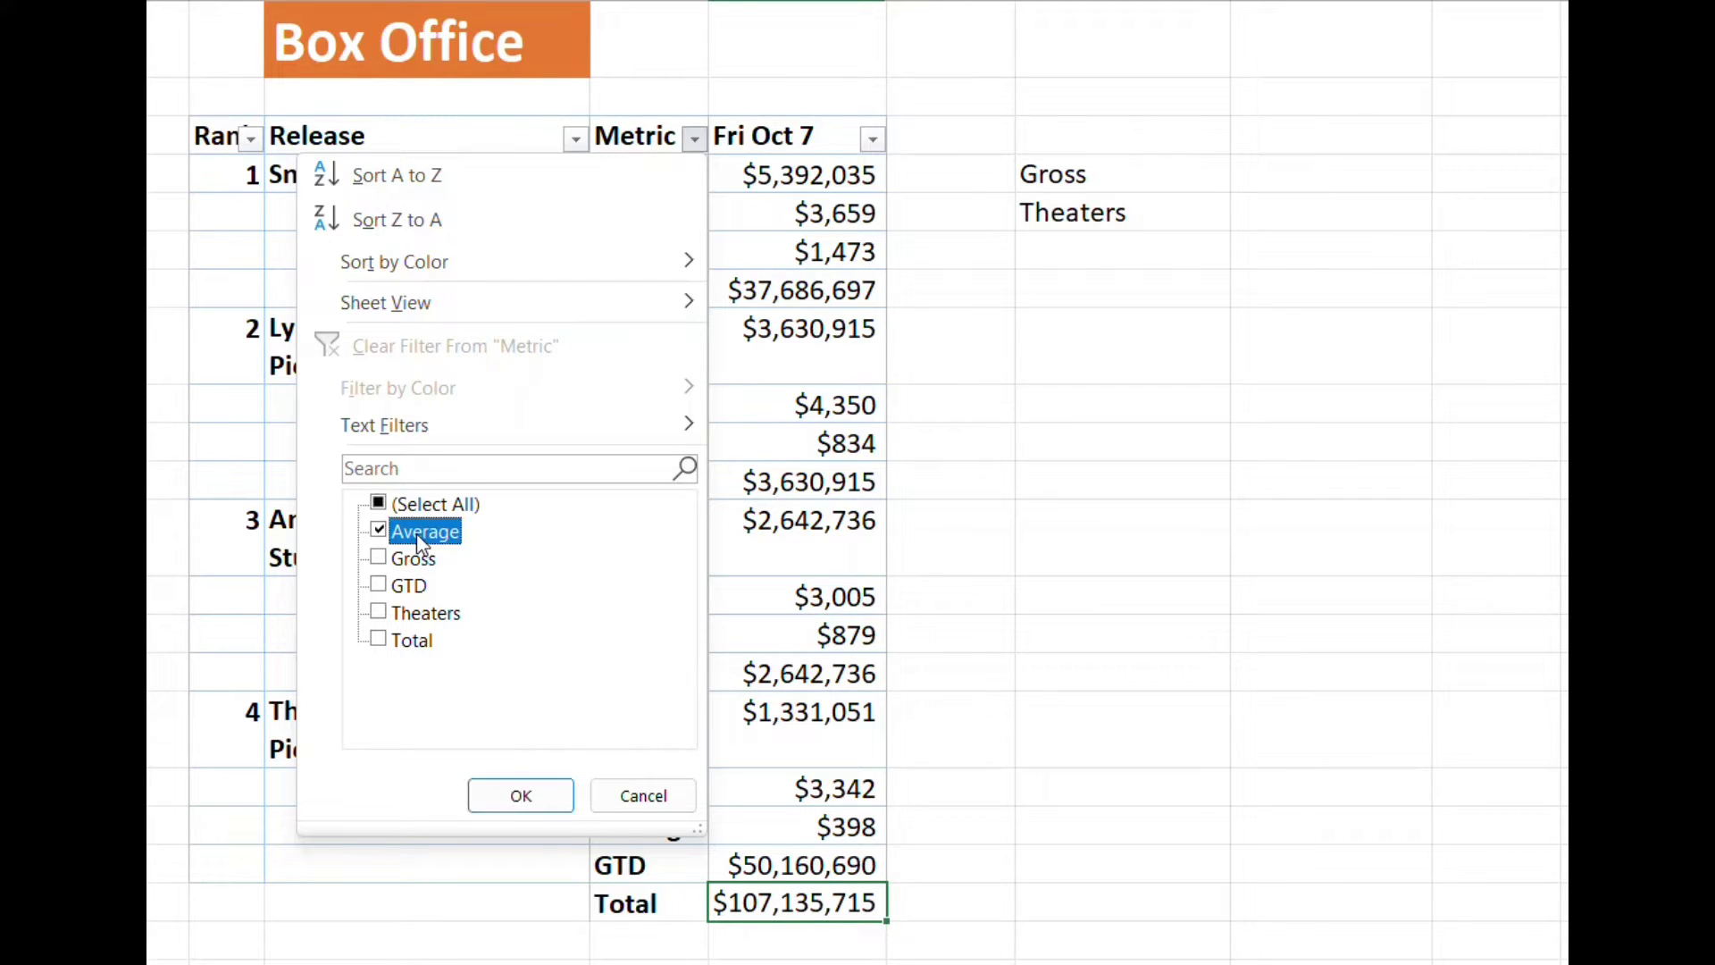
click(522, 797)
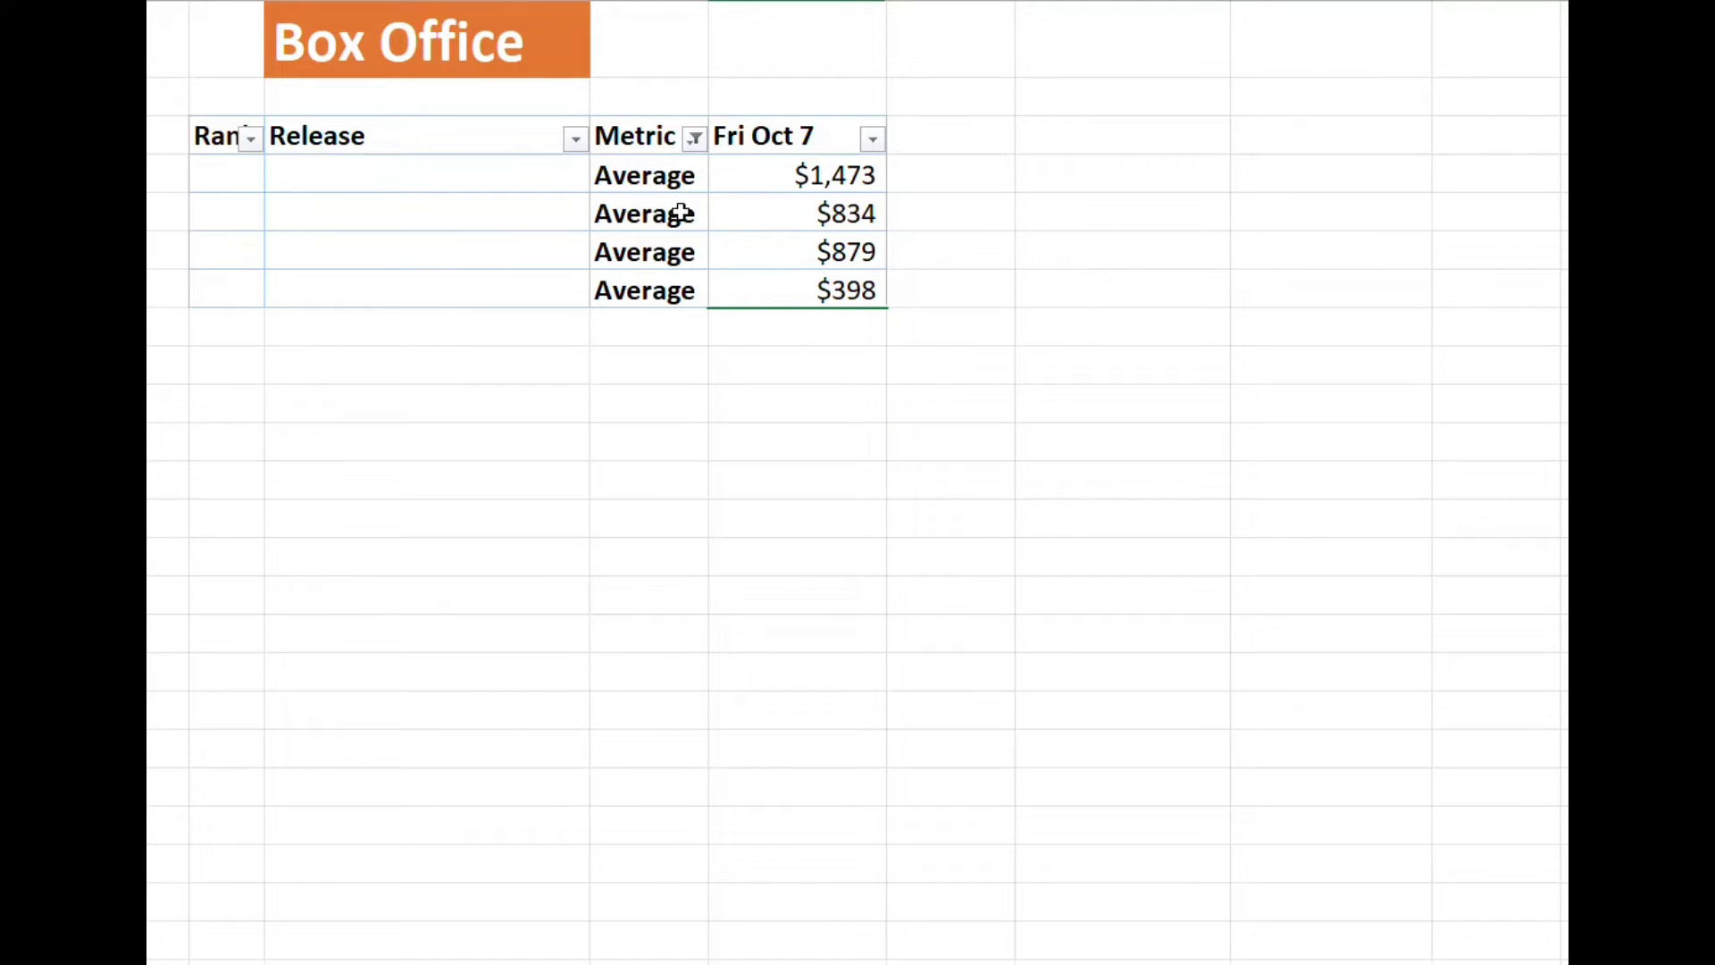
click(695, 141)
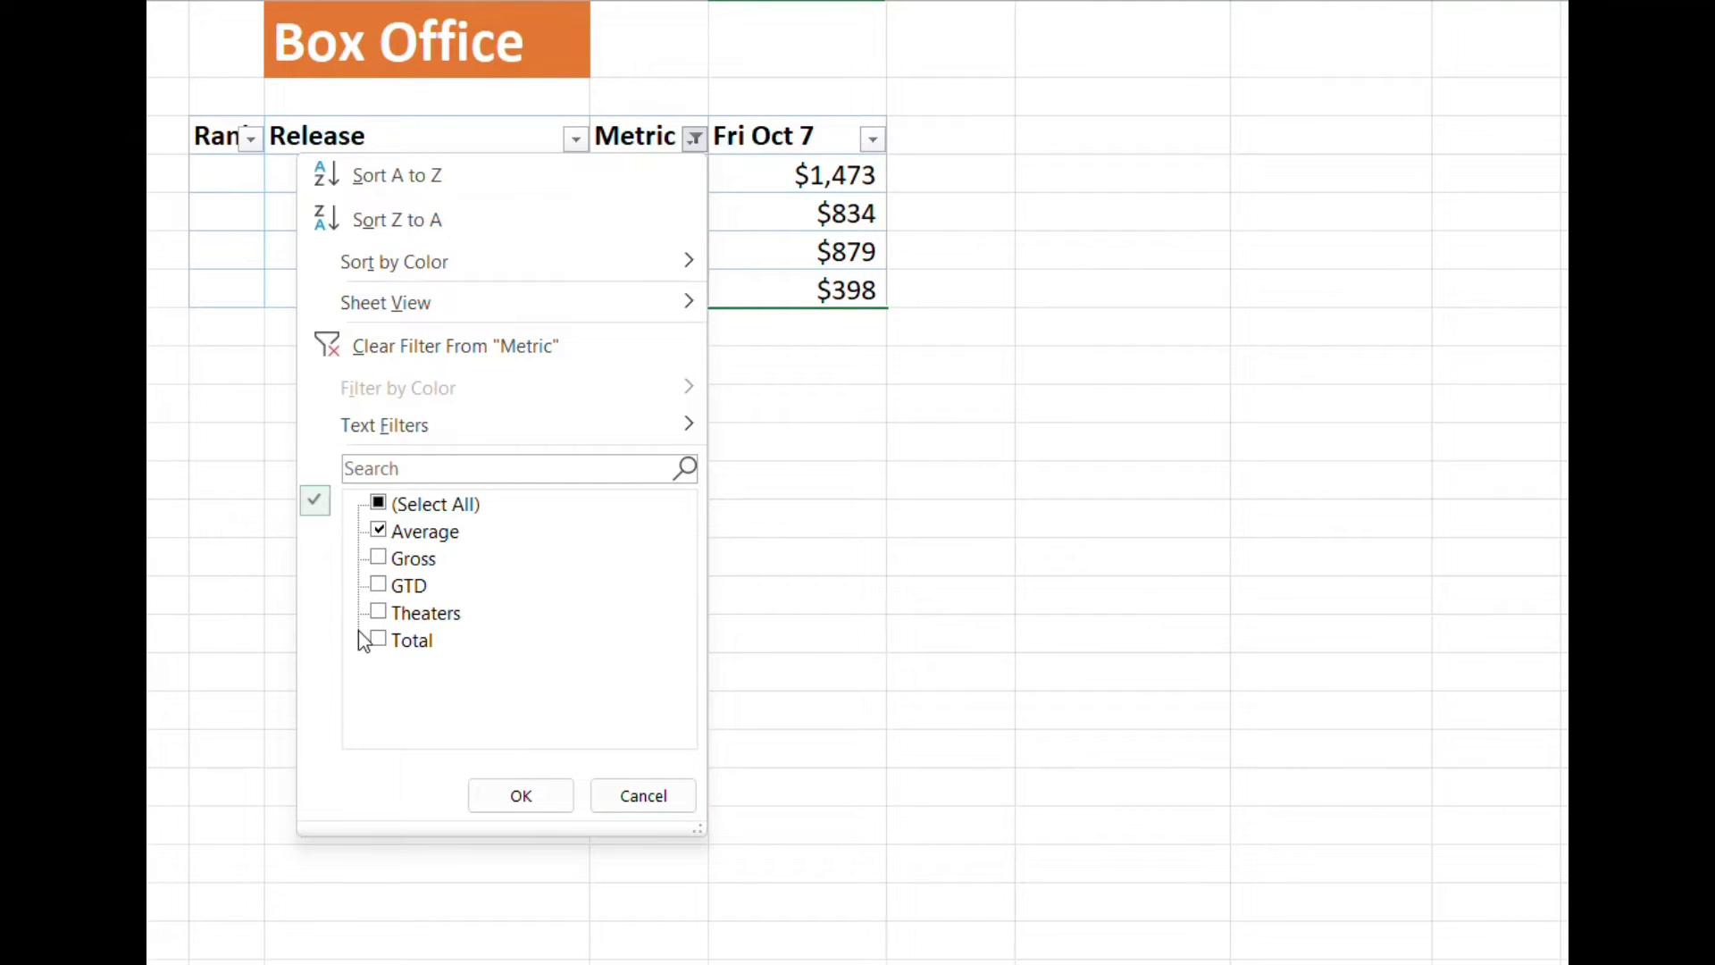
click(387, 642)
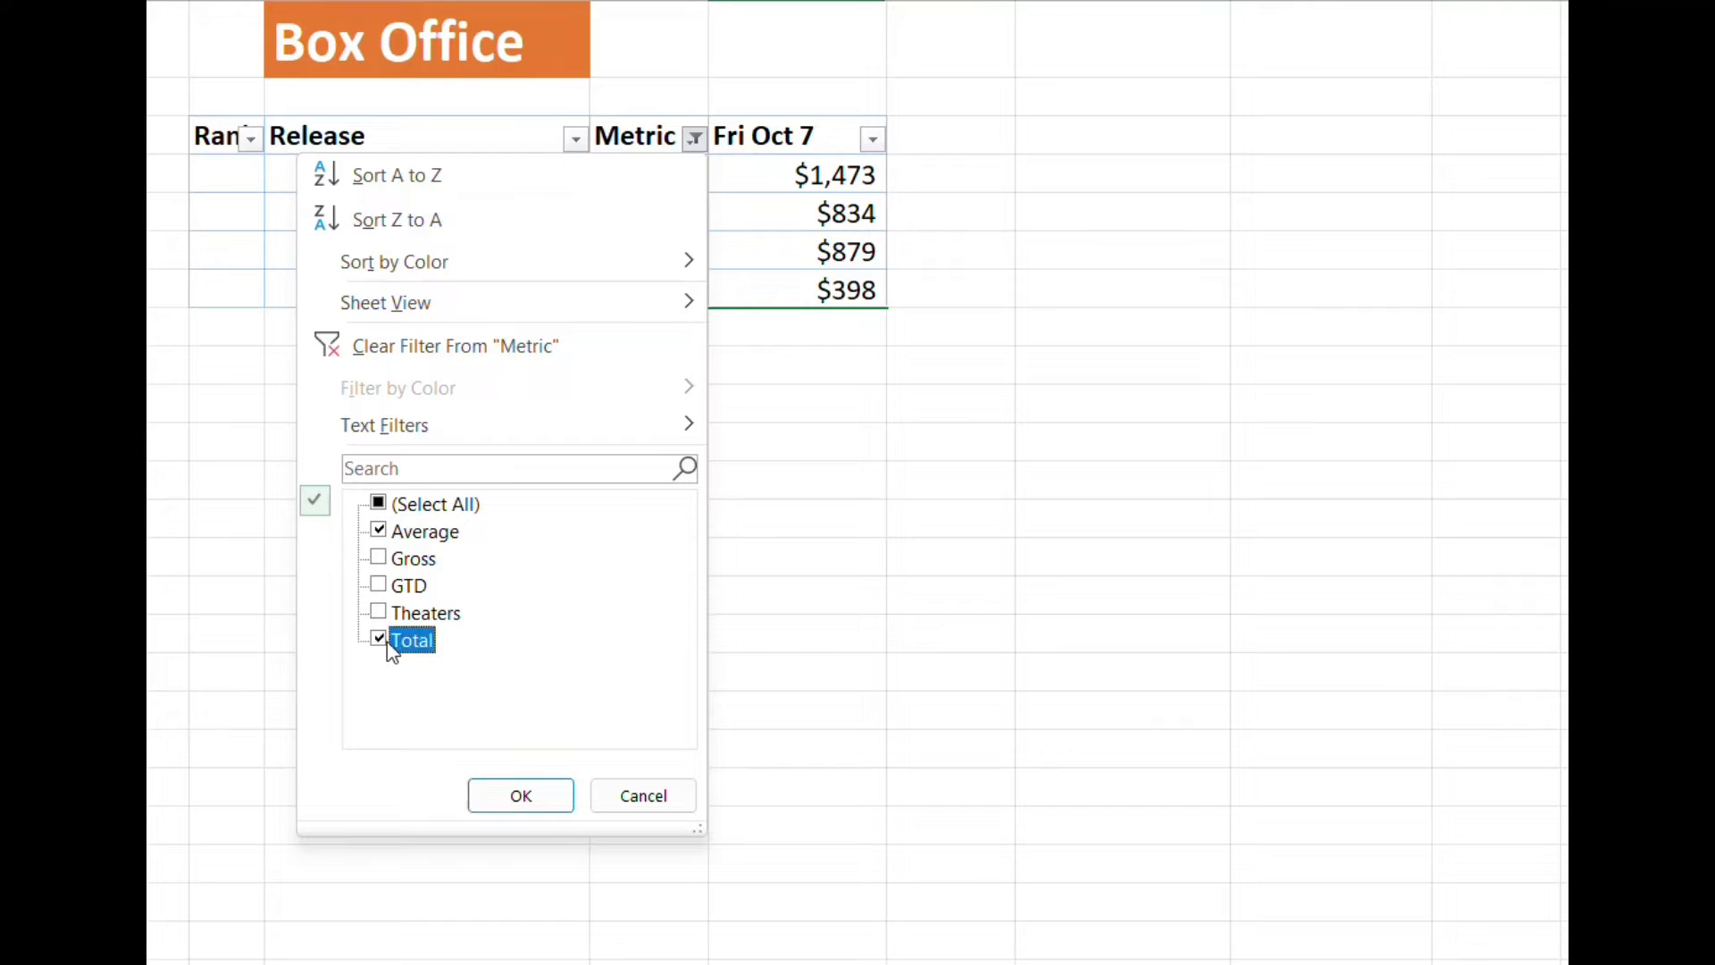
click(518, 794)
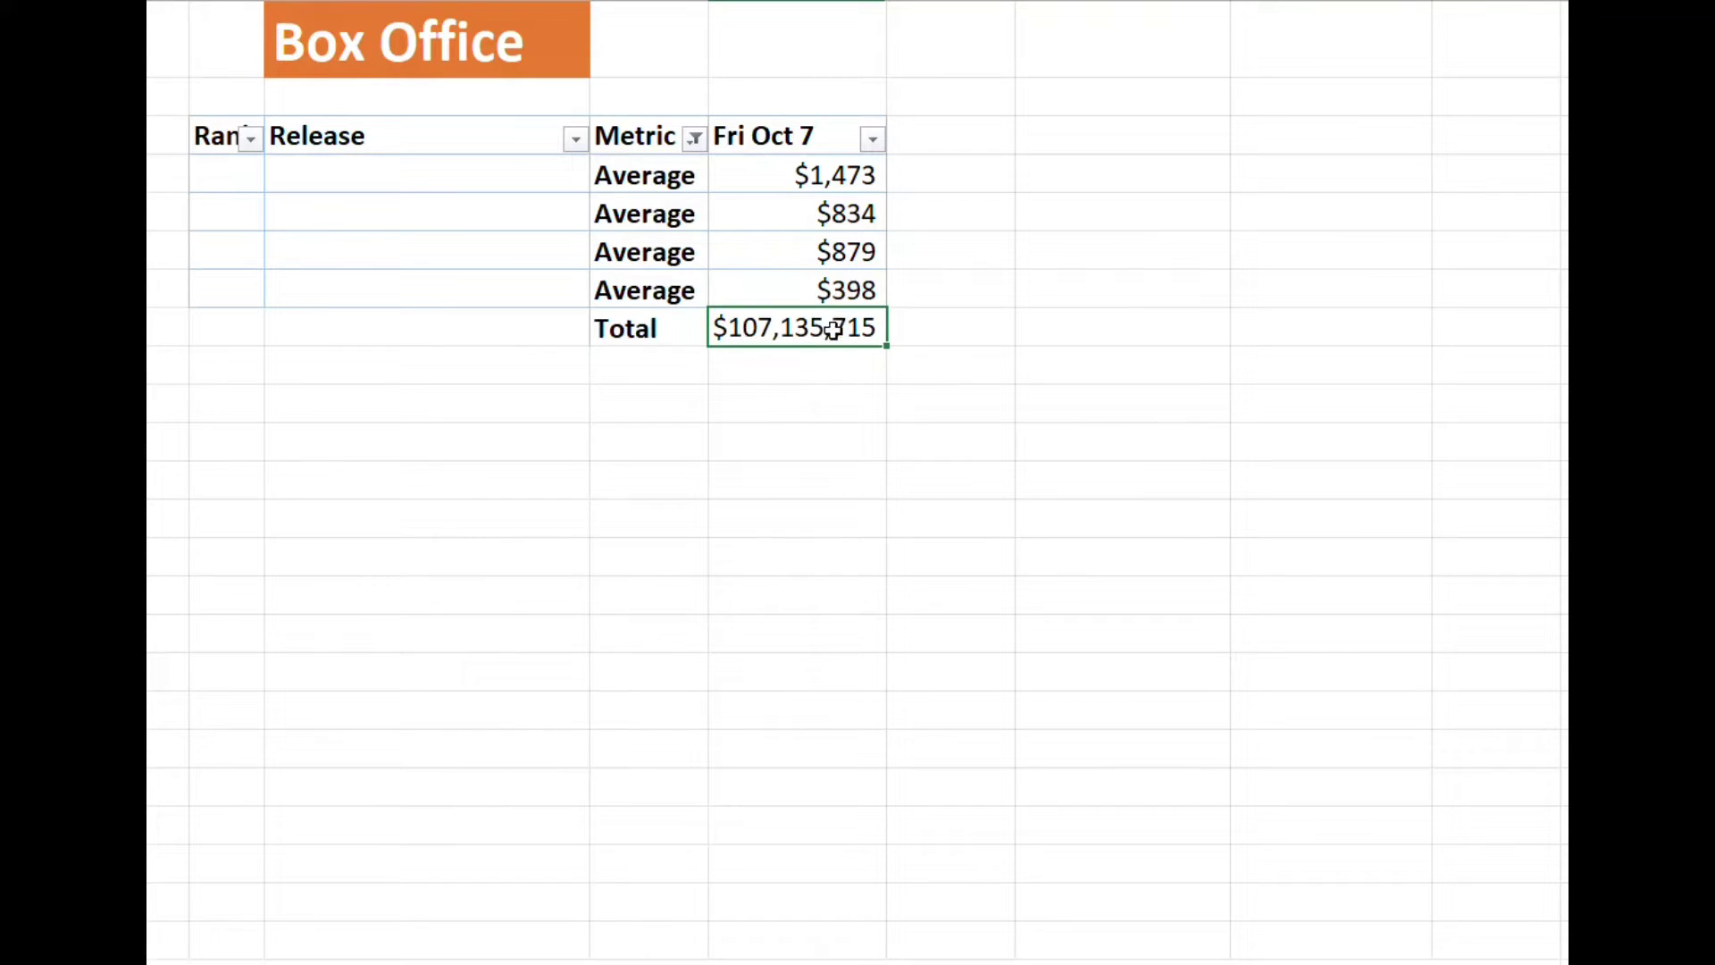
Step: Select the four Average values, then clear the Metric filter
click(829, 291)
key(shift+Up)
key(shift+Up)
key(shift+Up)
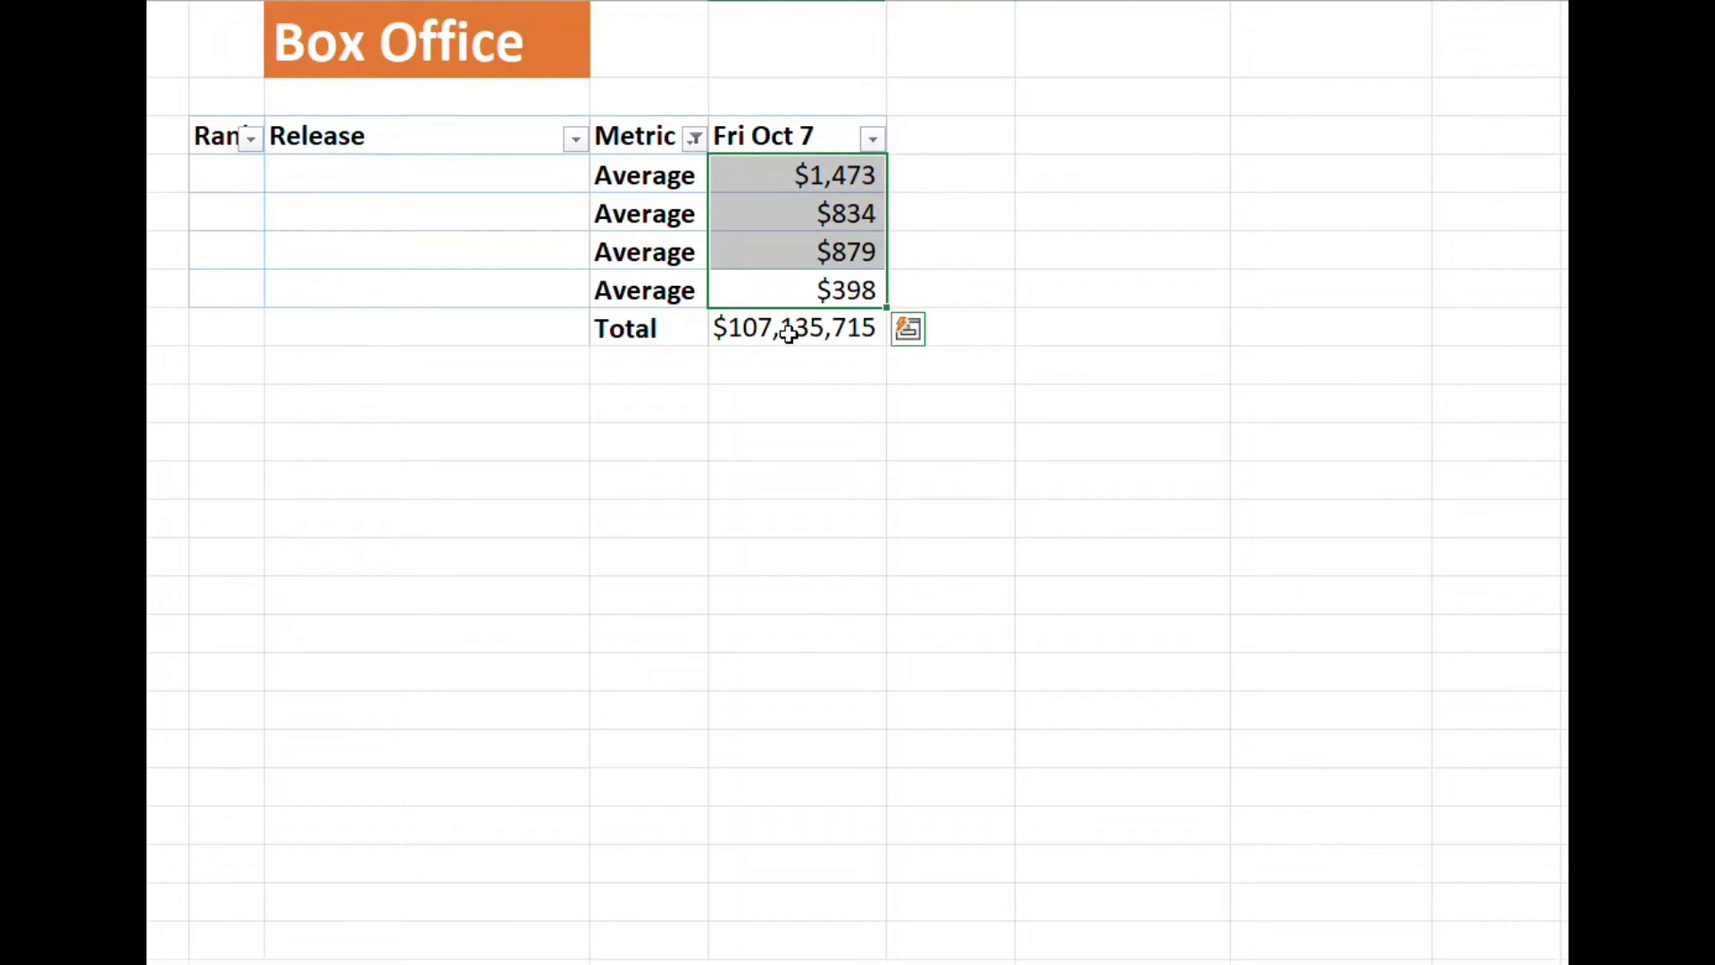
click(693, 137)
click(519, 345)
Step: Replace the Total formula with =SUBTOTAL(9,E6:E21), still giving $107,135,715
click(819, 745)
key(ctrl+Down)
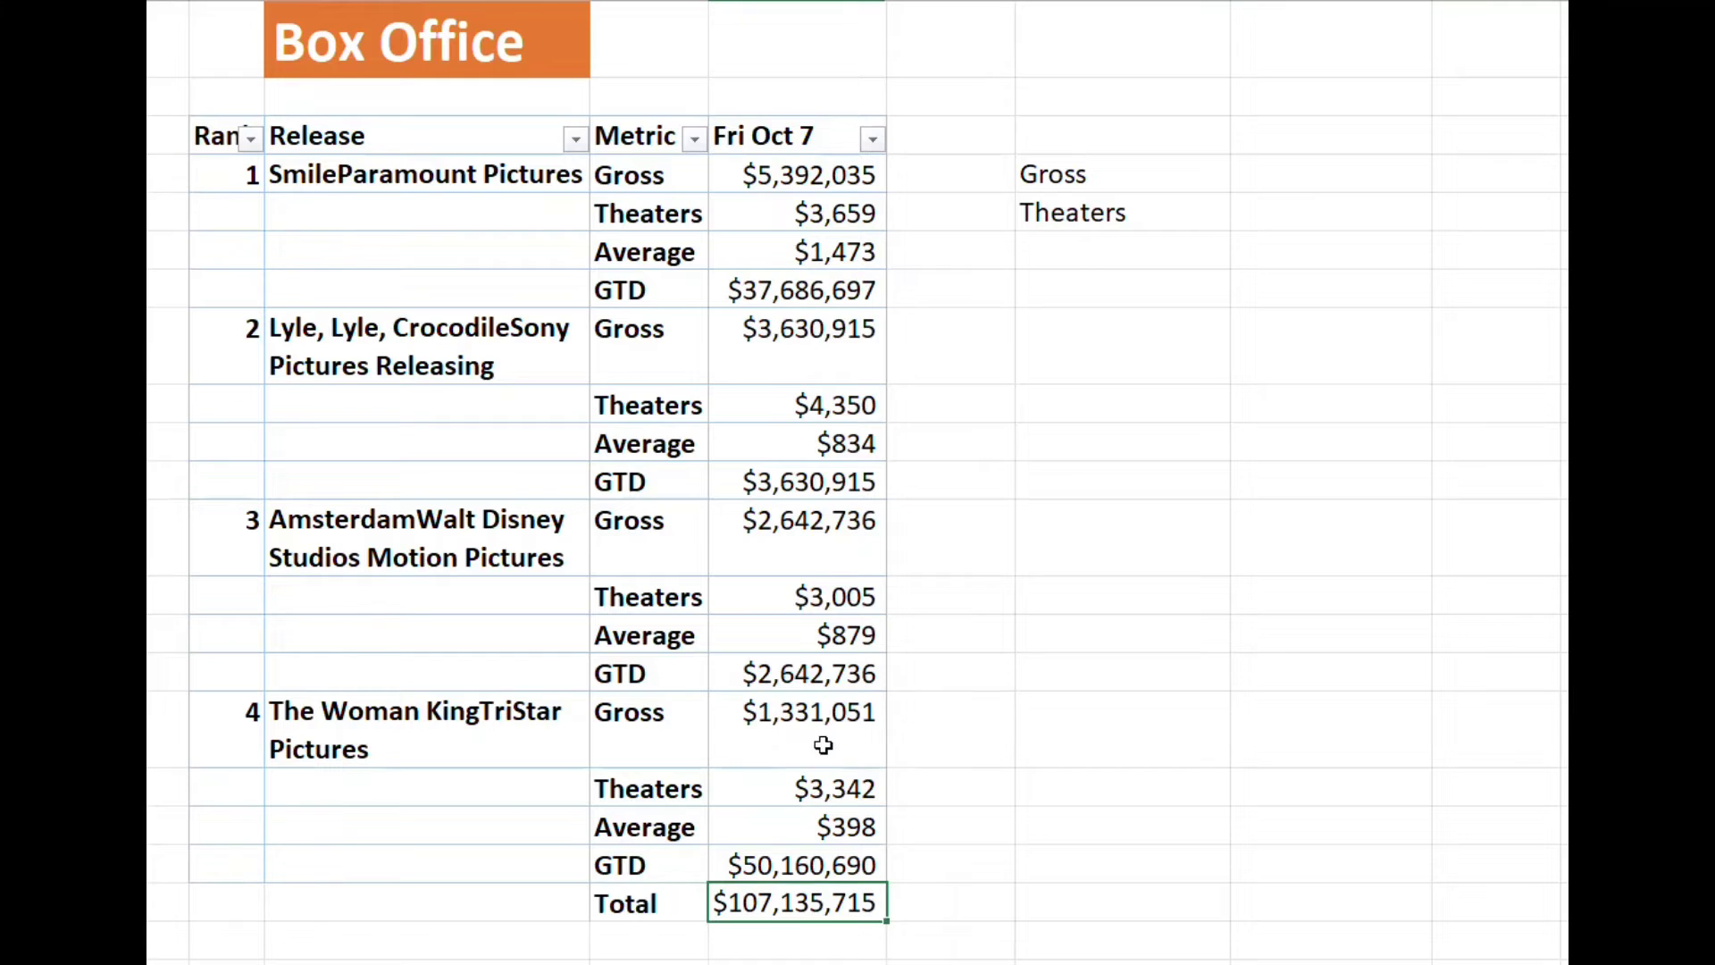
text(=)
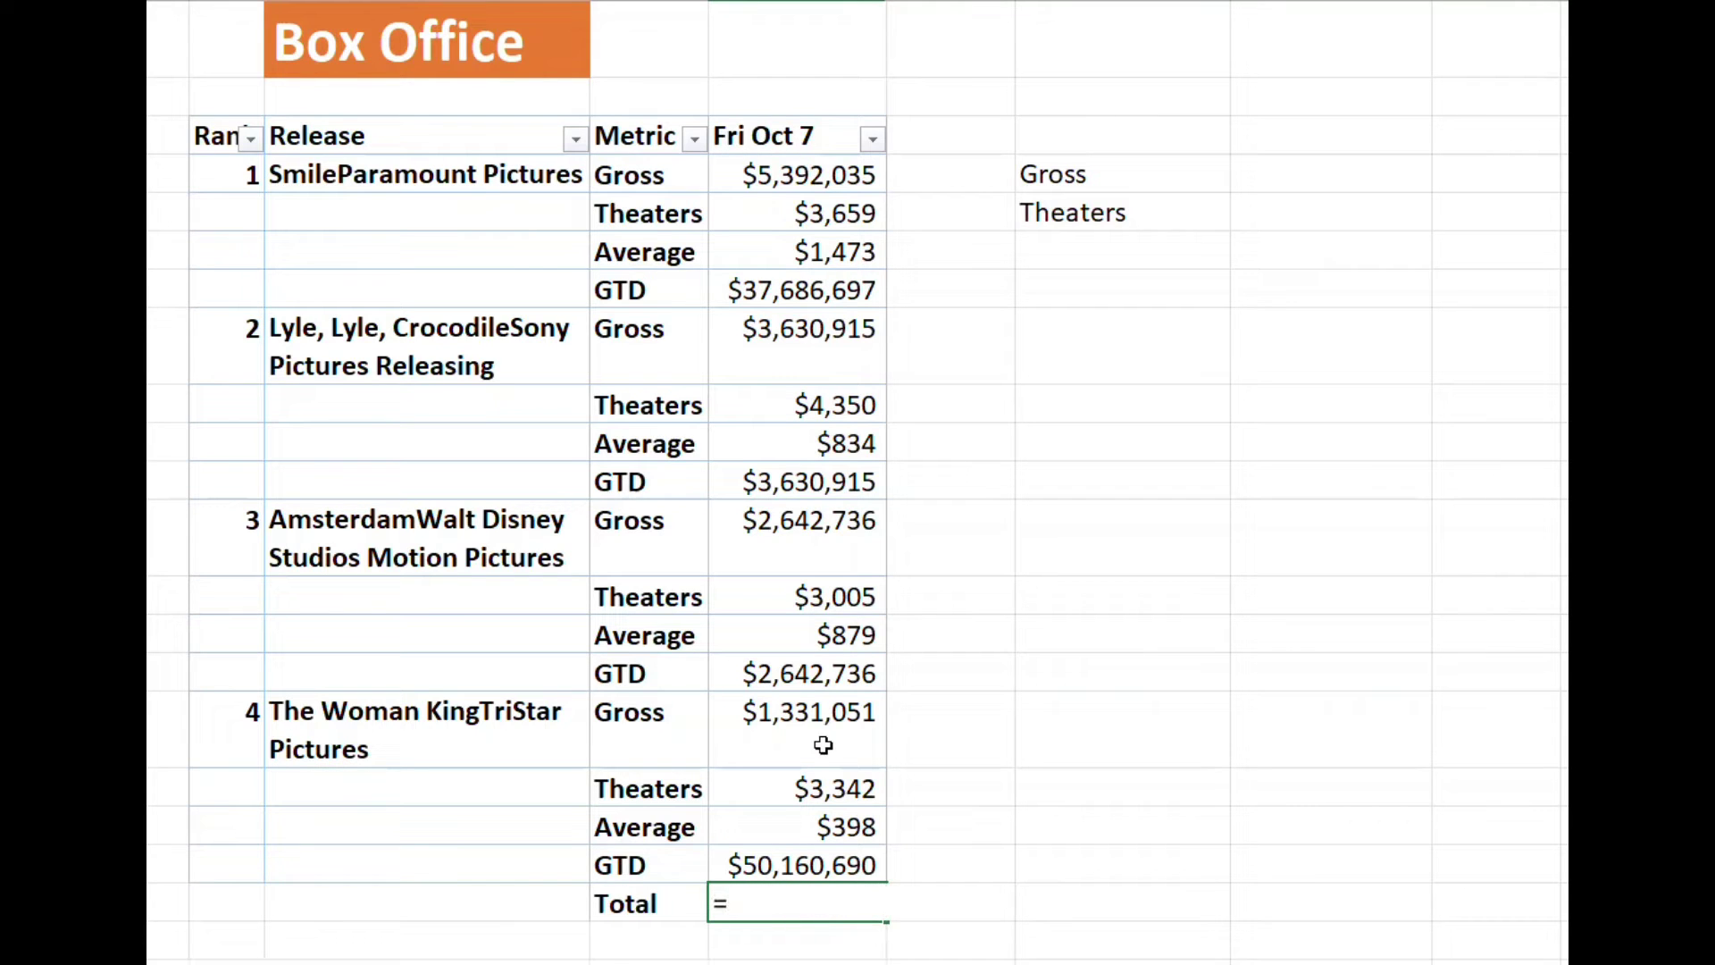
text(subt)
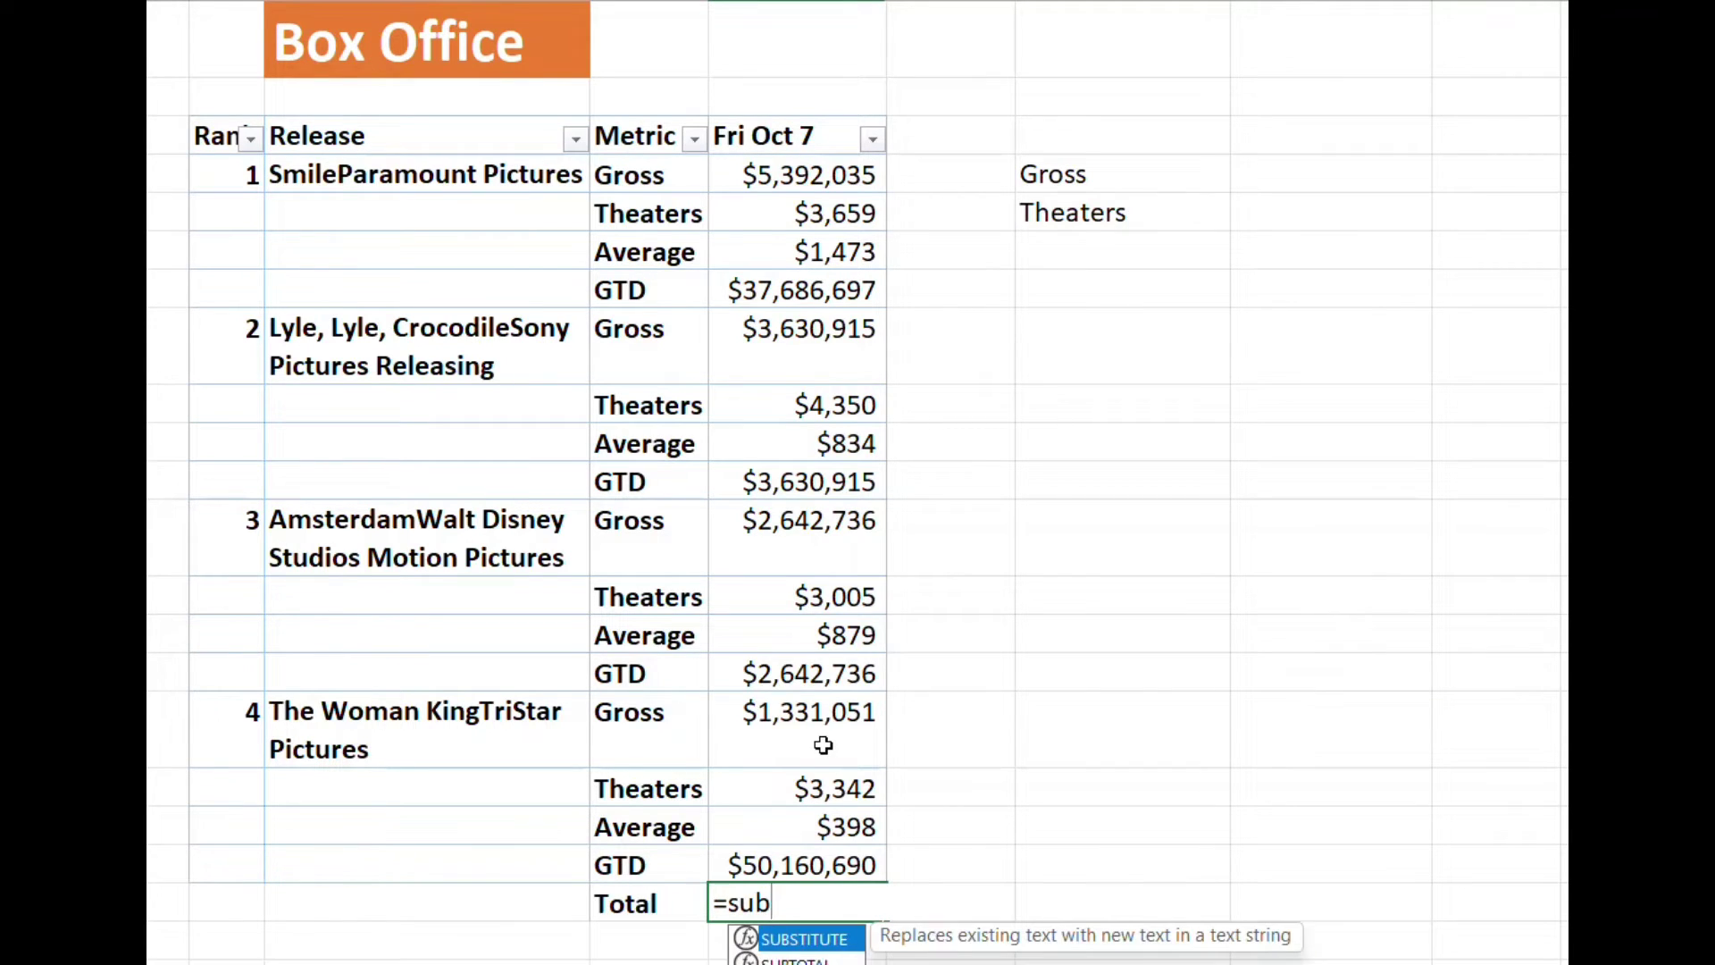
key(Tab)
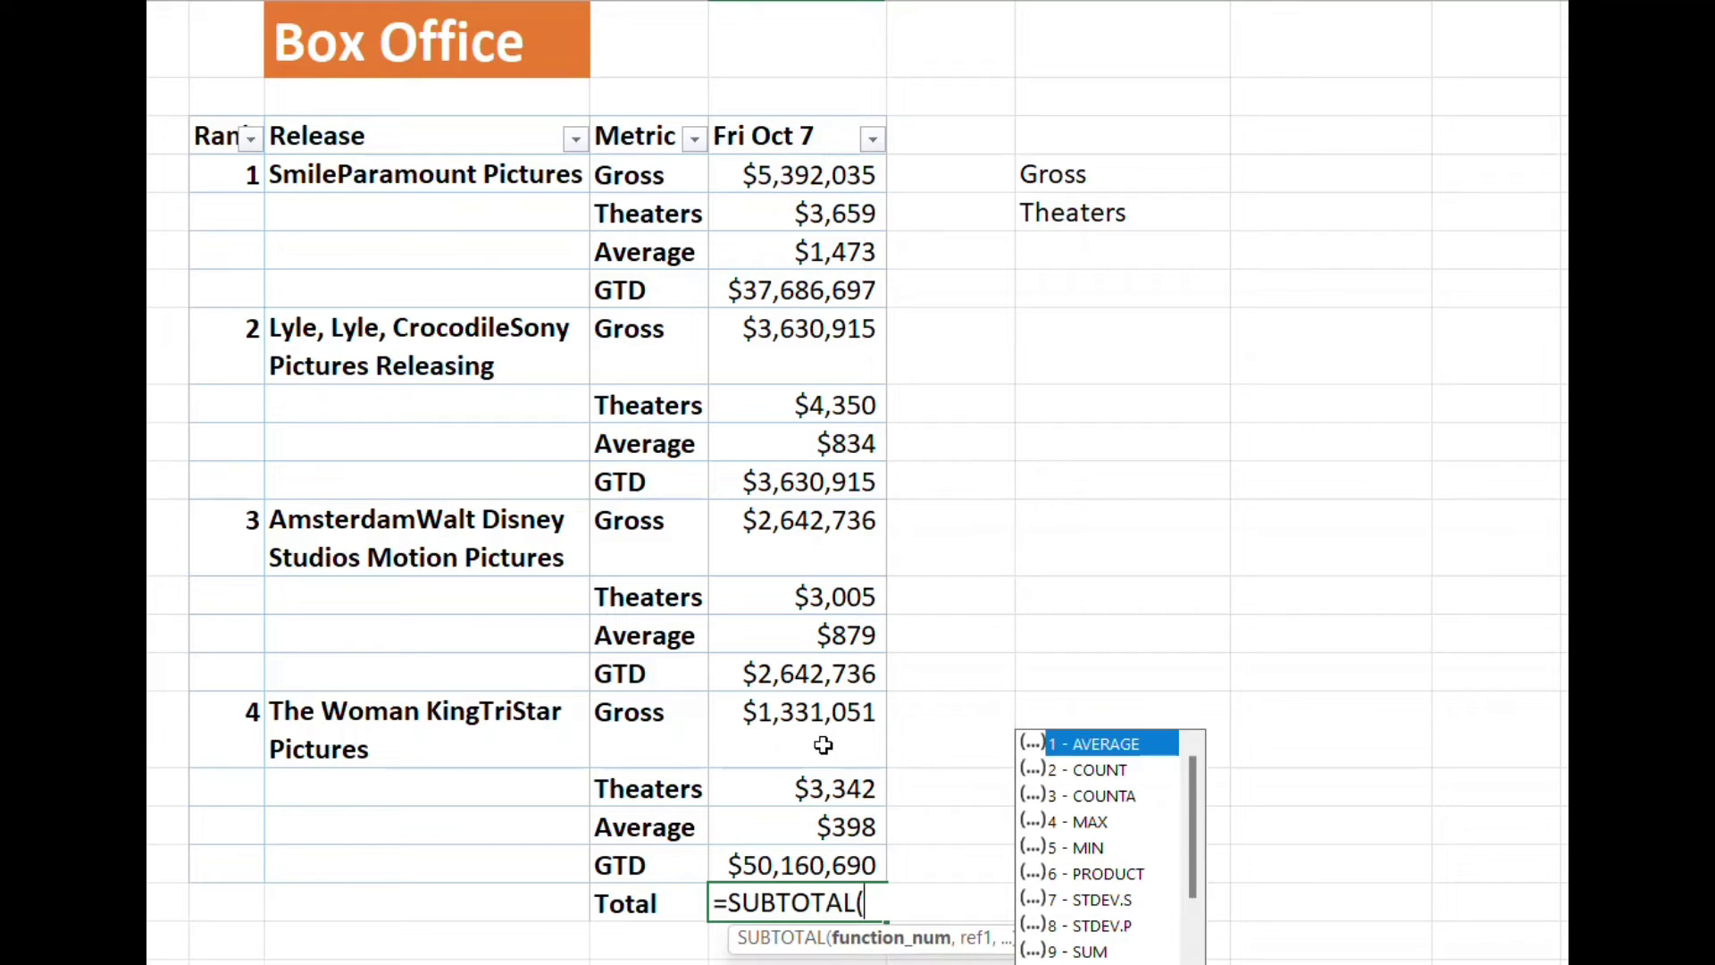
text(9,)
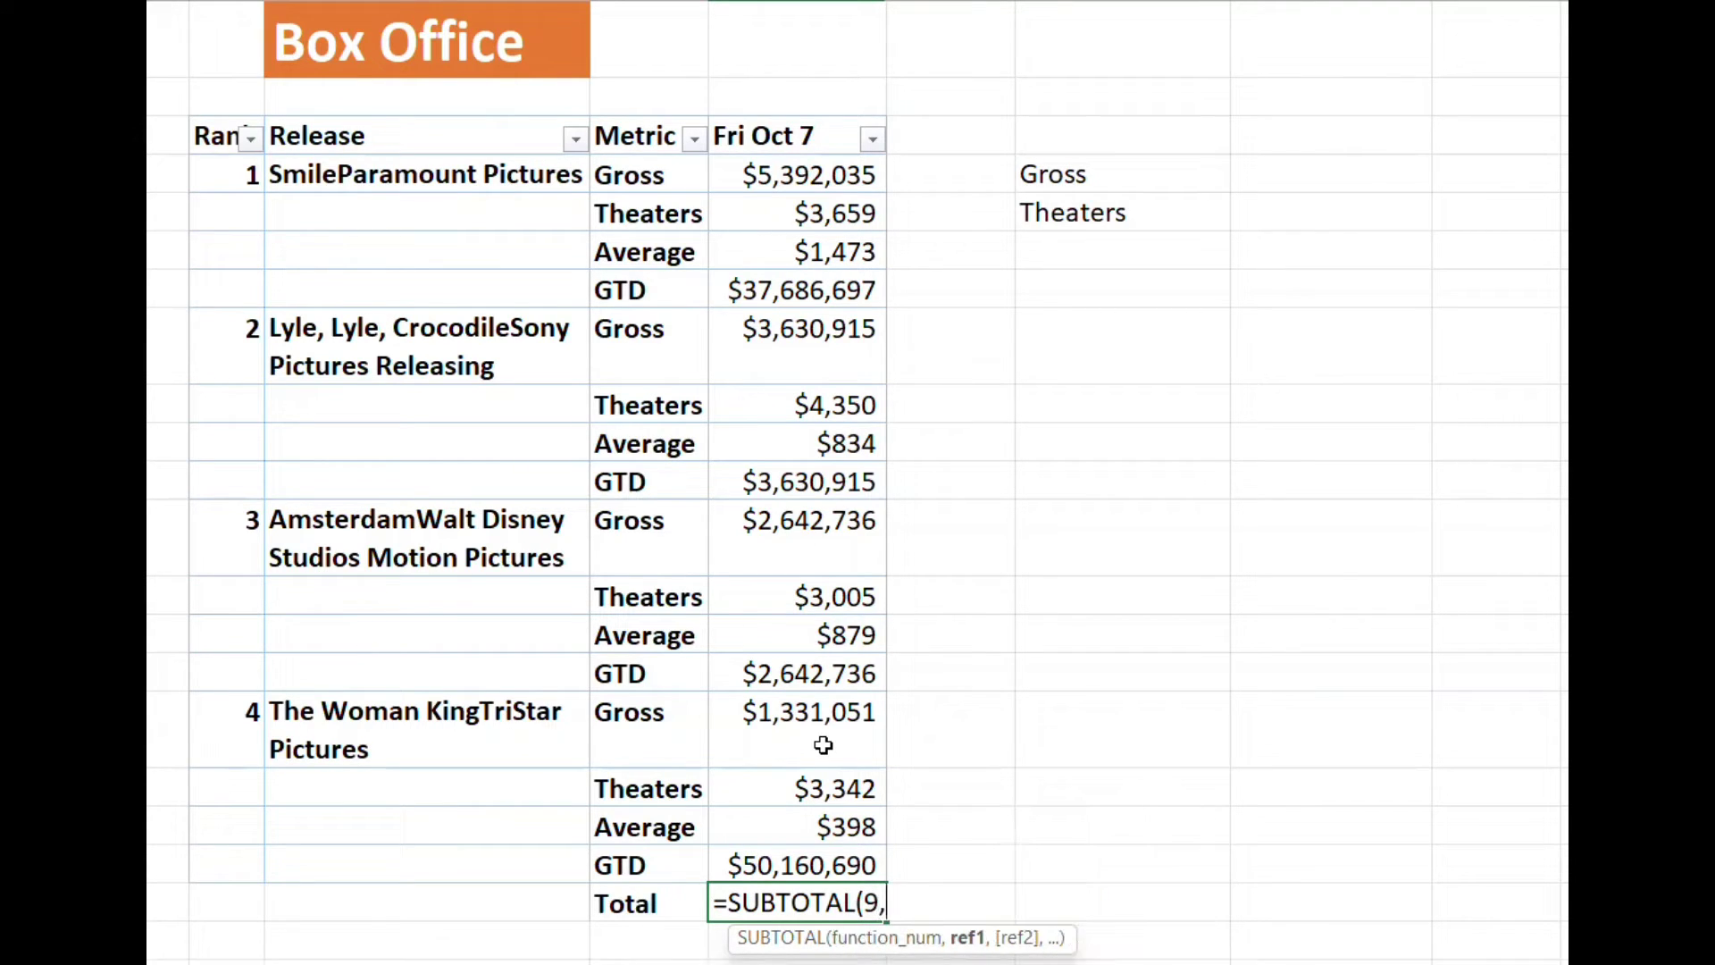
key(Up)
key(ctrl+shift+Up)
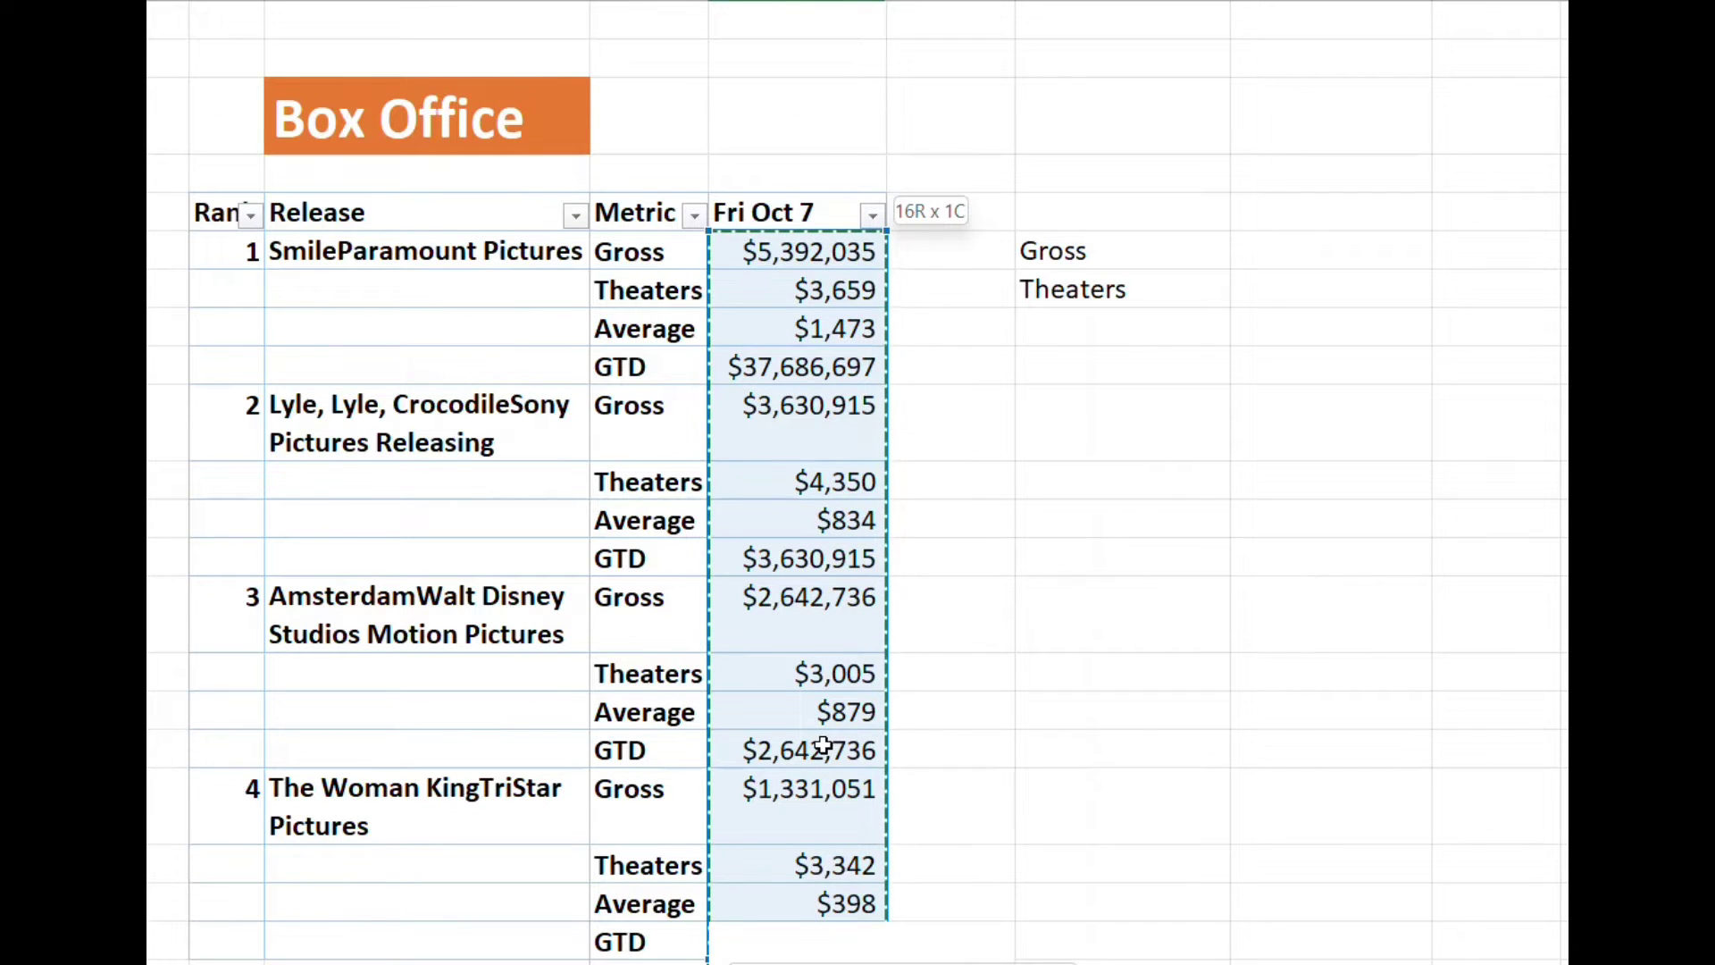
key(Return)
key(Up)
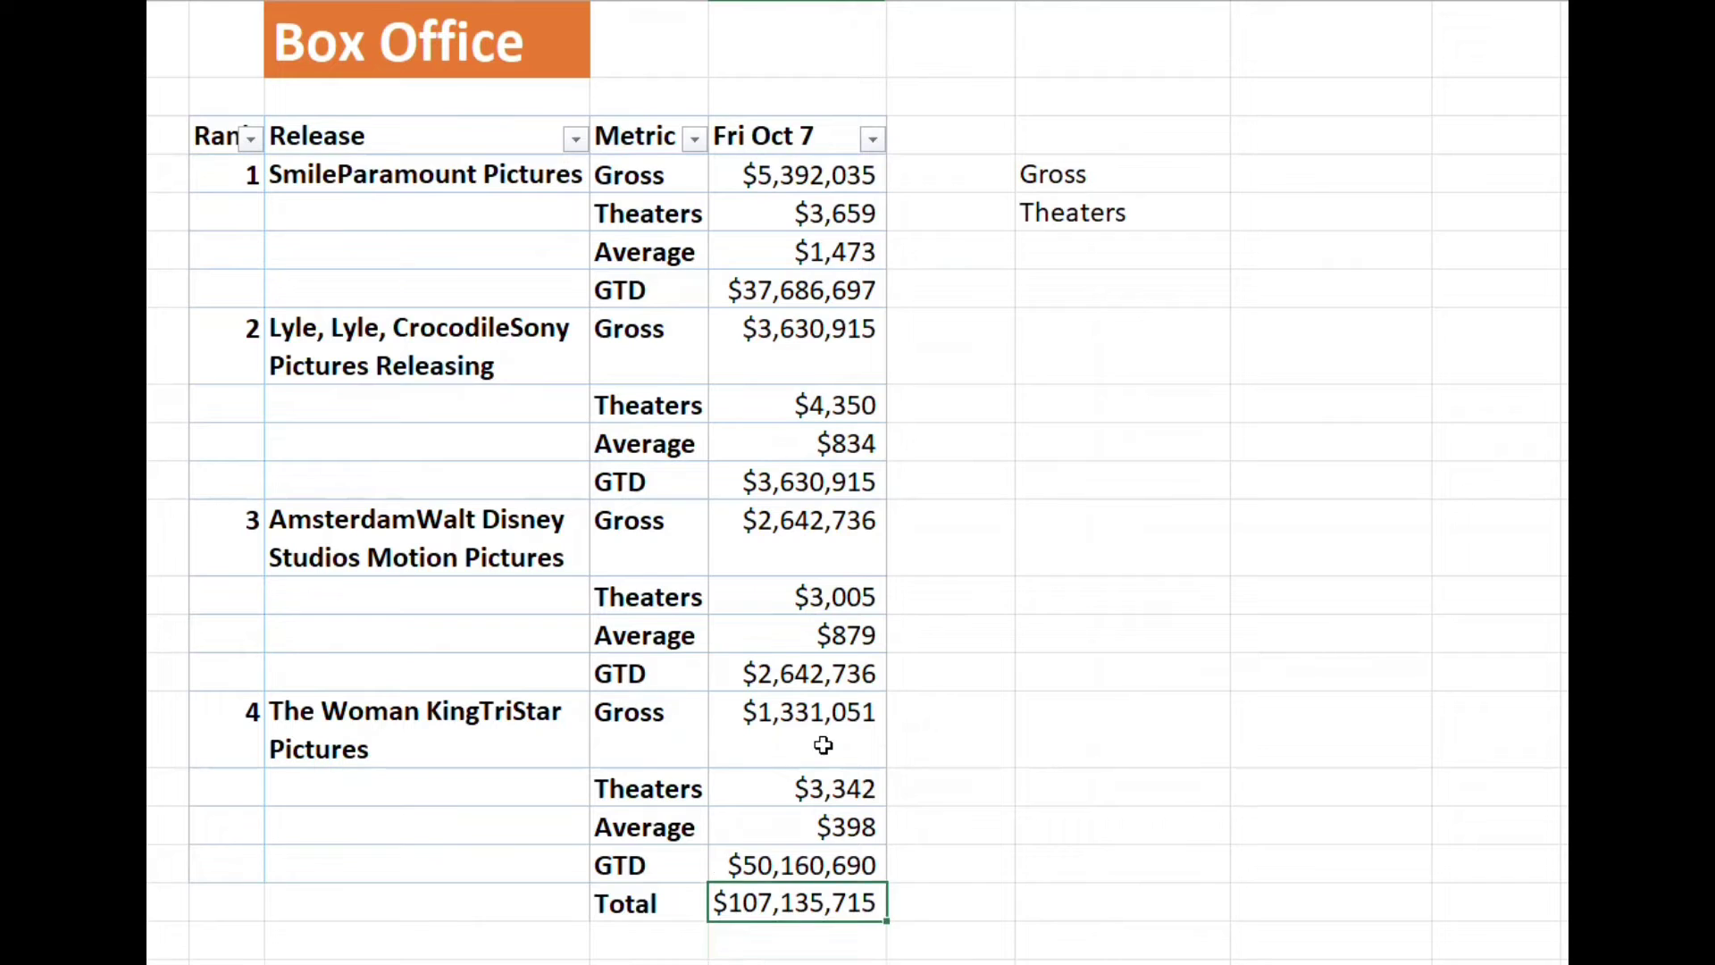
Step: Filter Metric to Gross only and select the four Gross values totalling $12,996,737
click(694, 140)
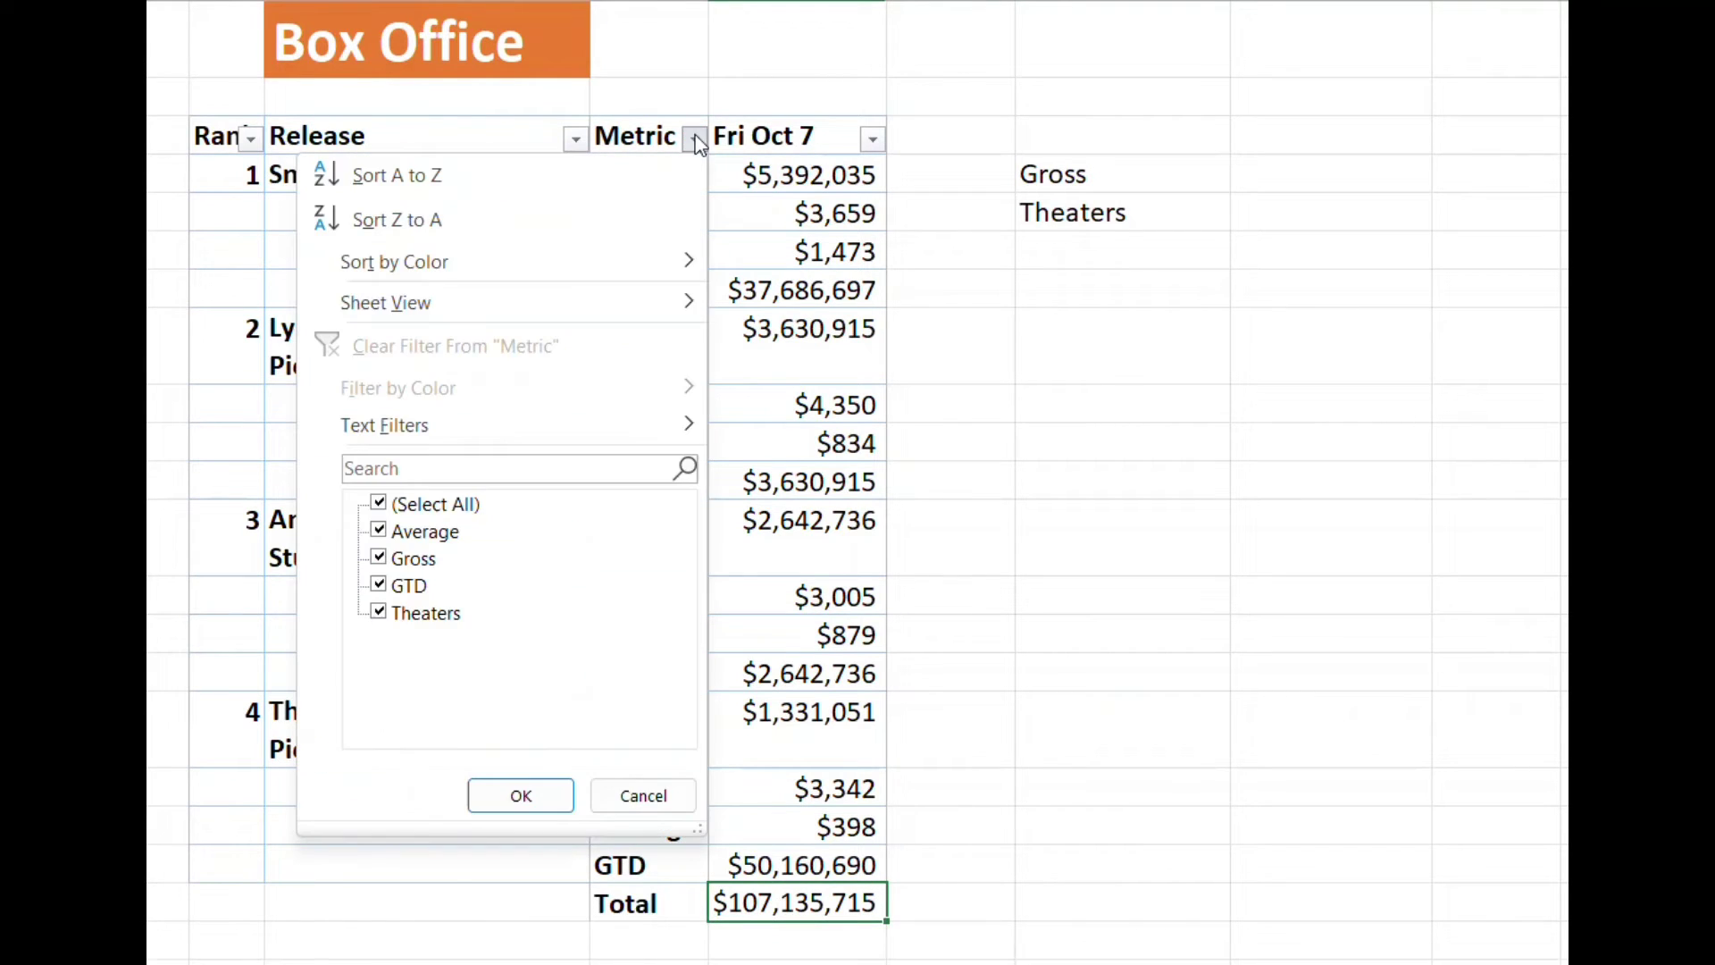
click(409, 506)
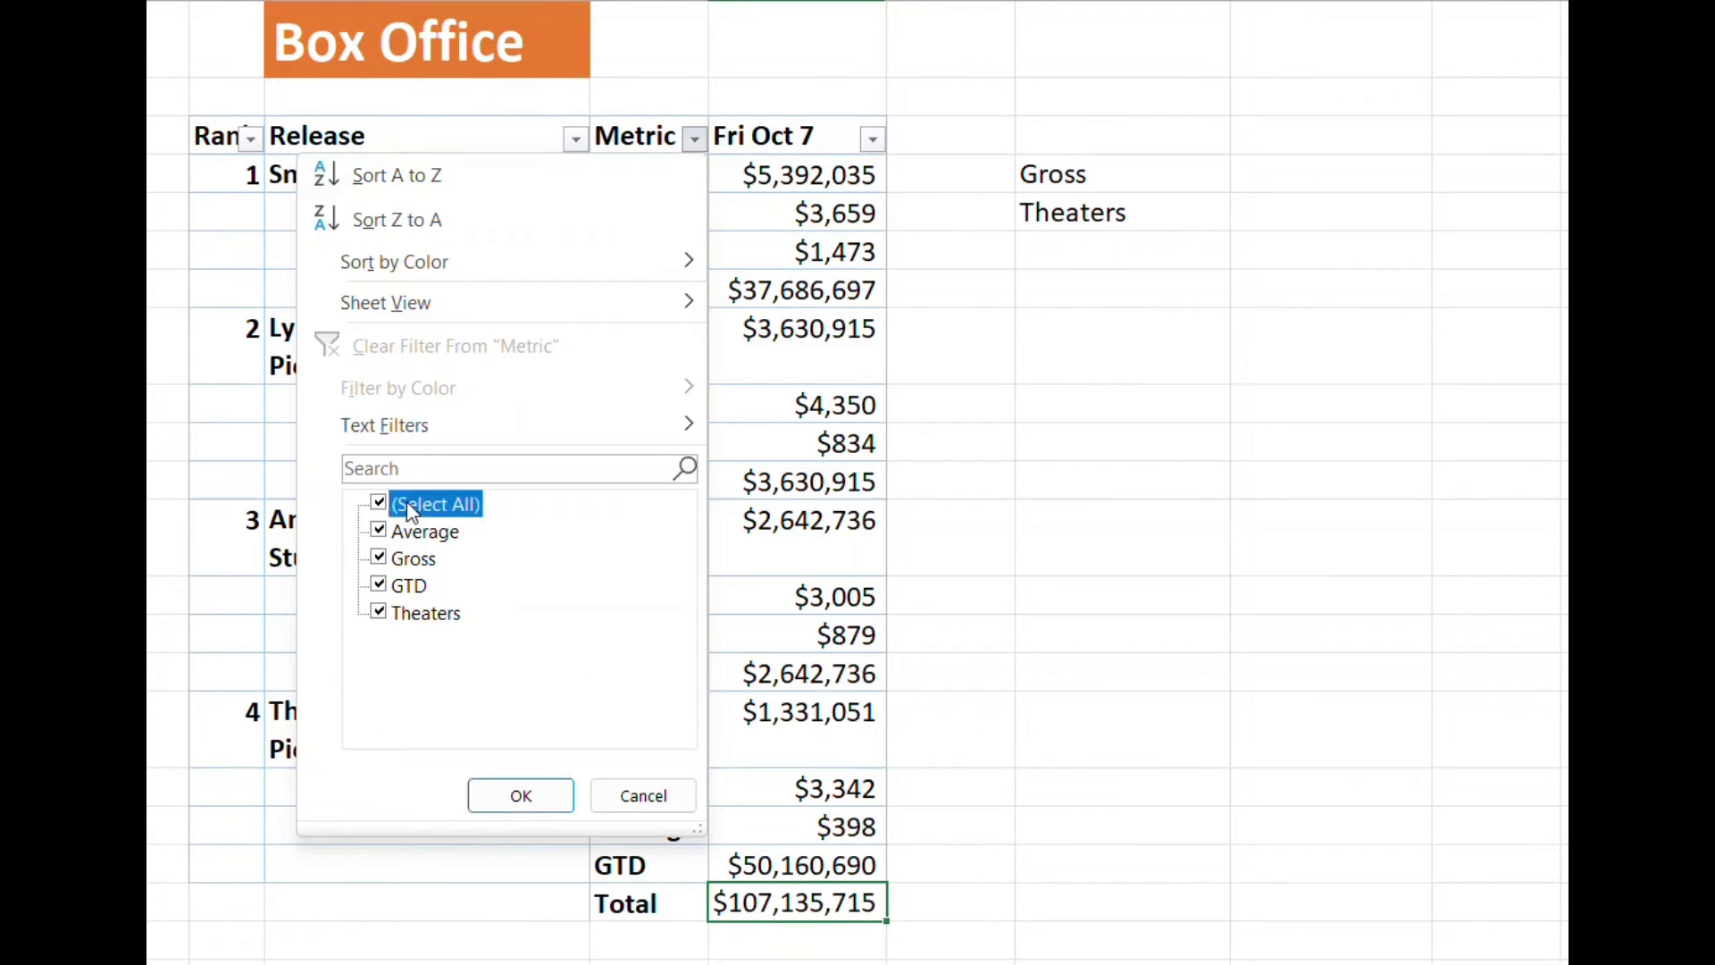
click(400, 559)
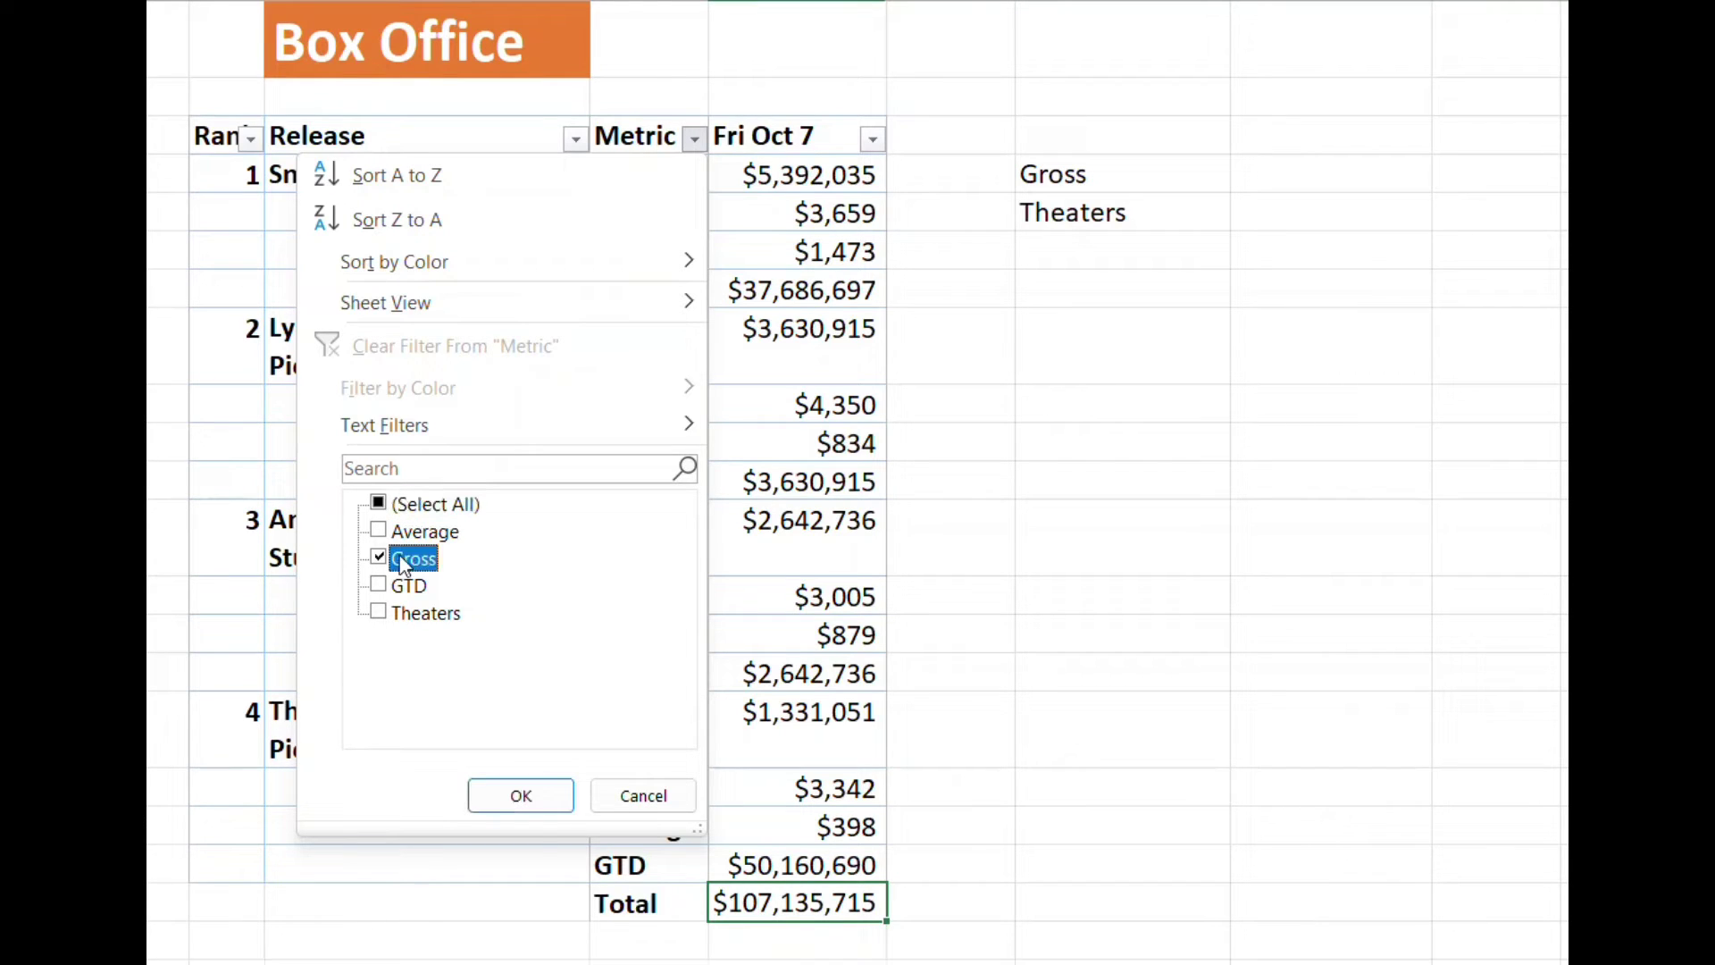
click(542, 801)
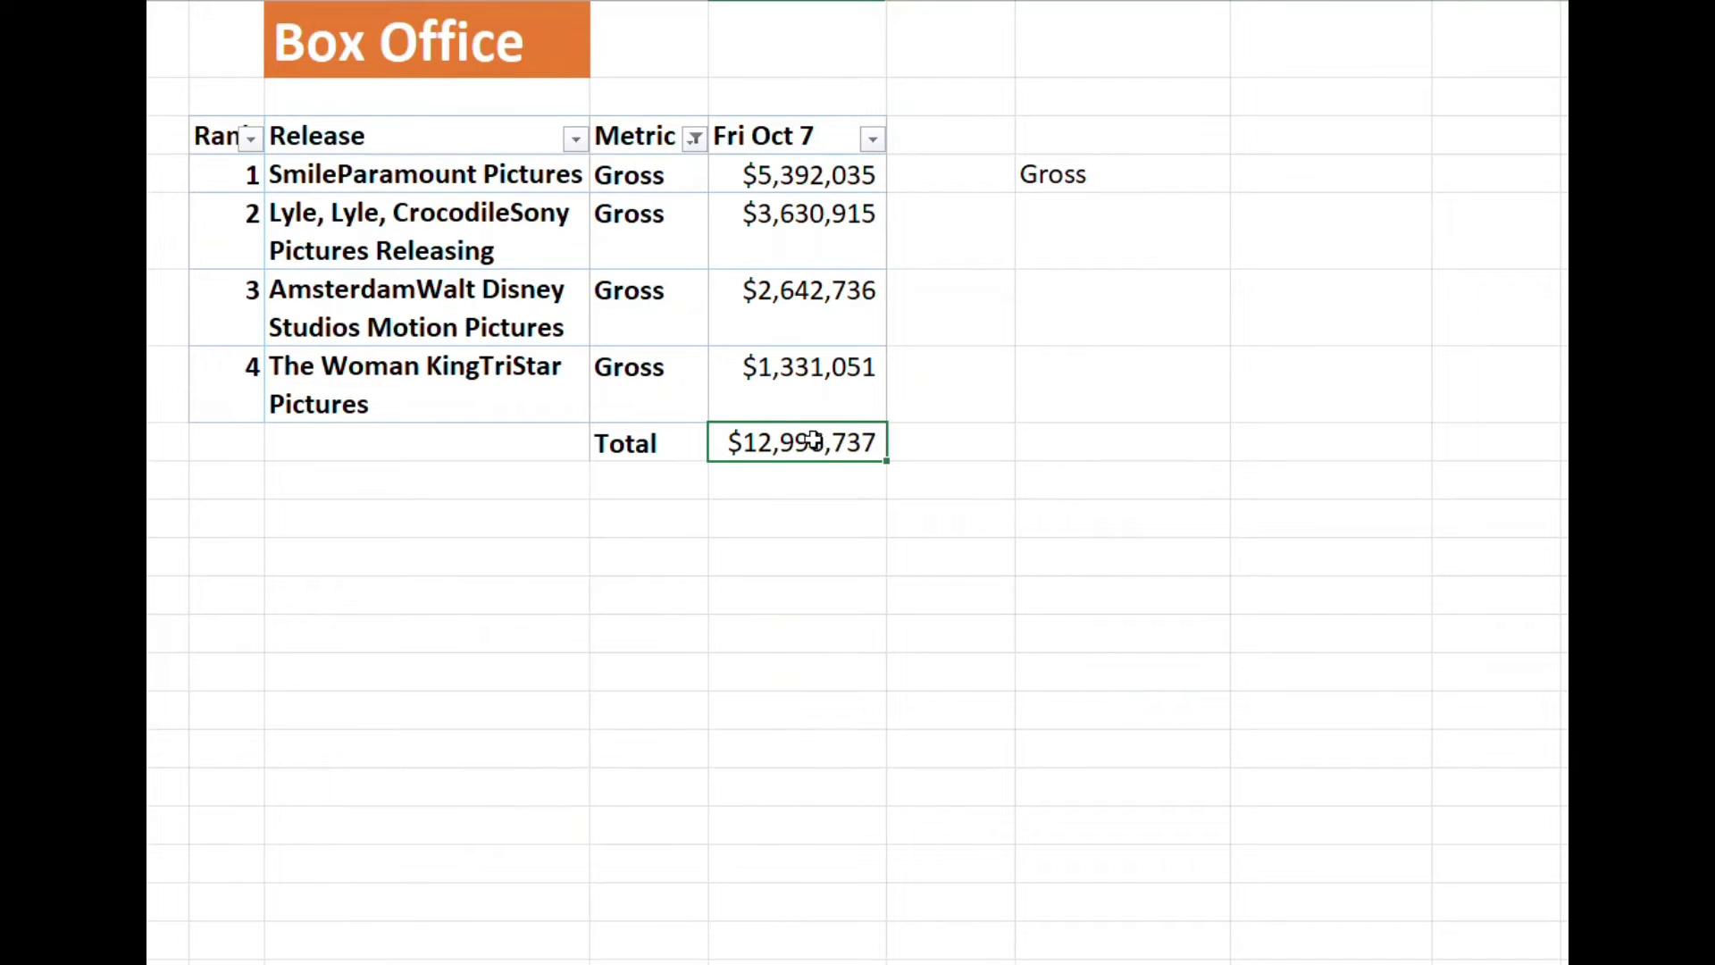
click(830, 397)
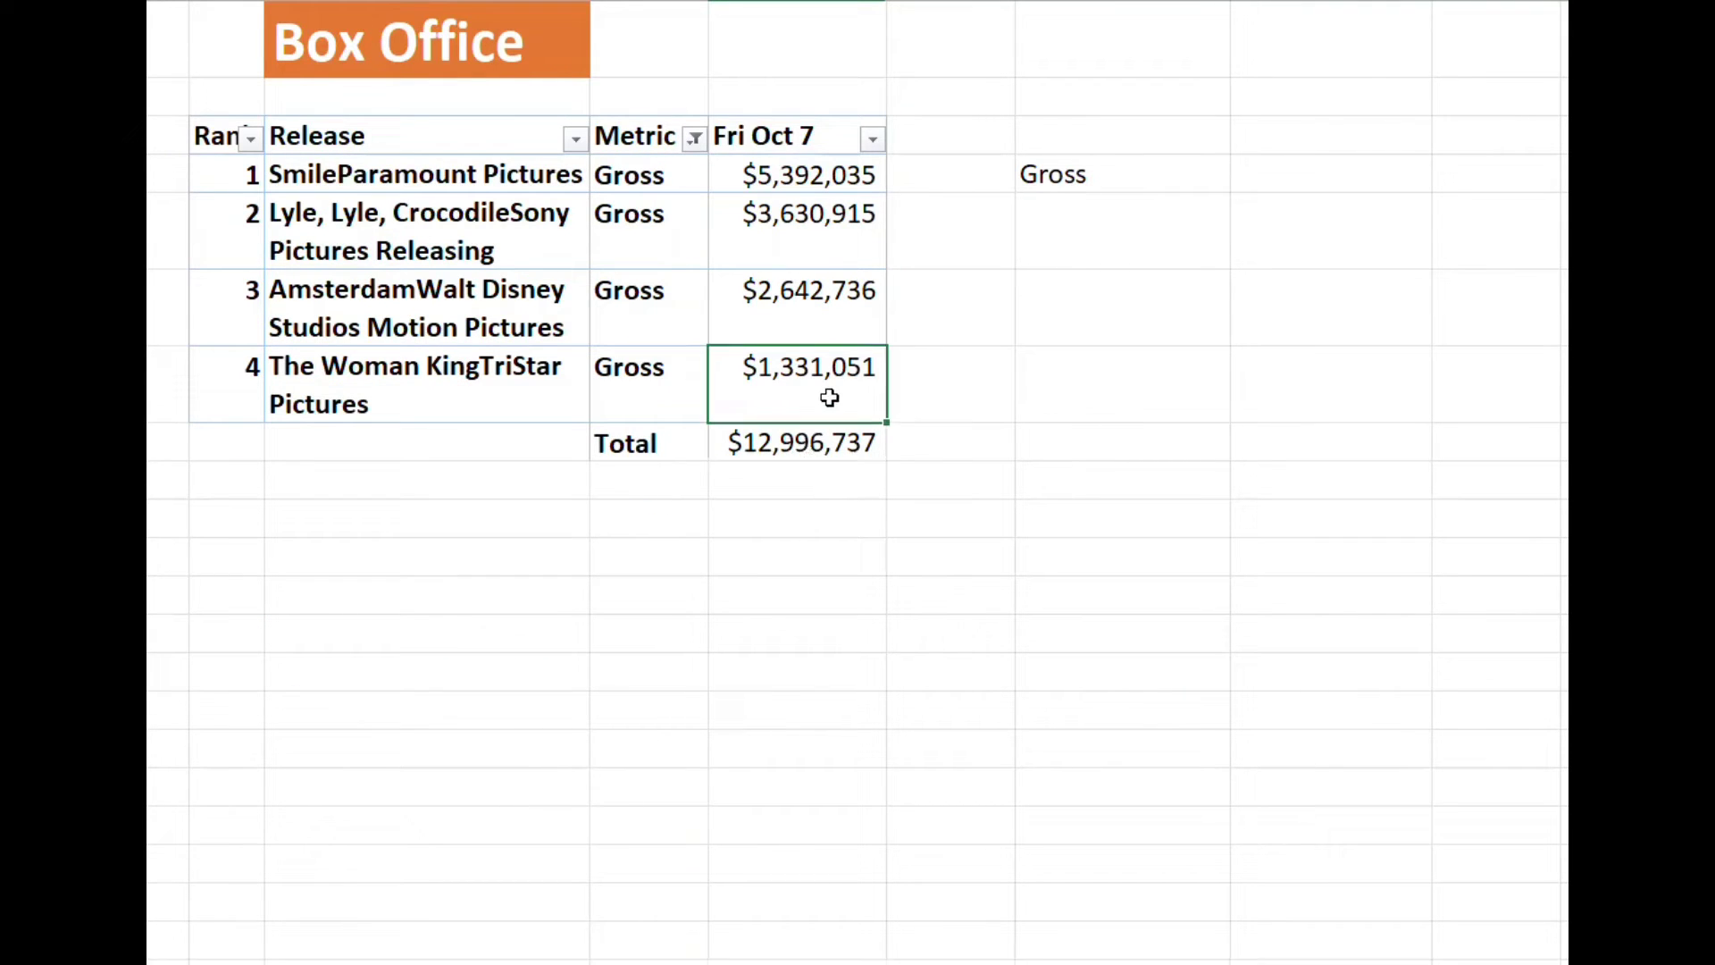
key(shift+Up)
key(shift+Up)
key(shift+Up)
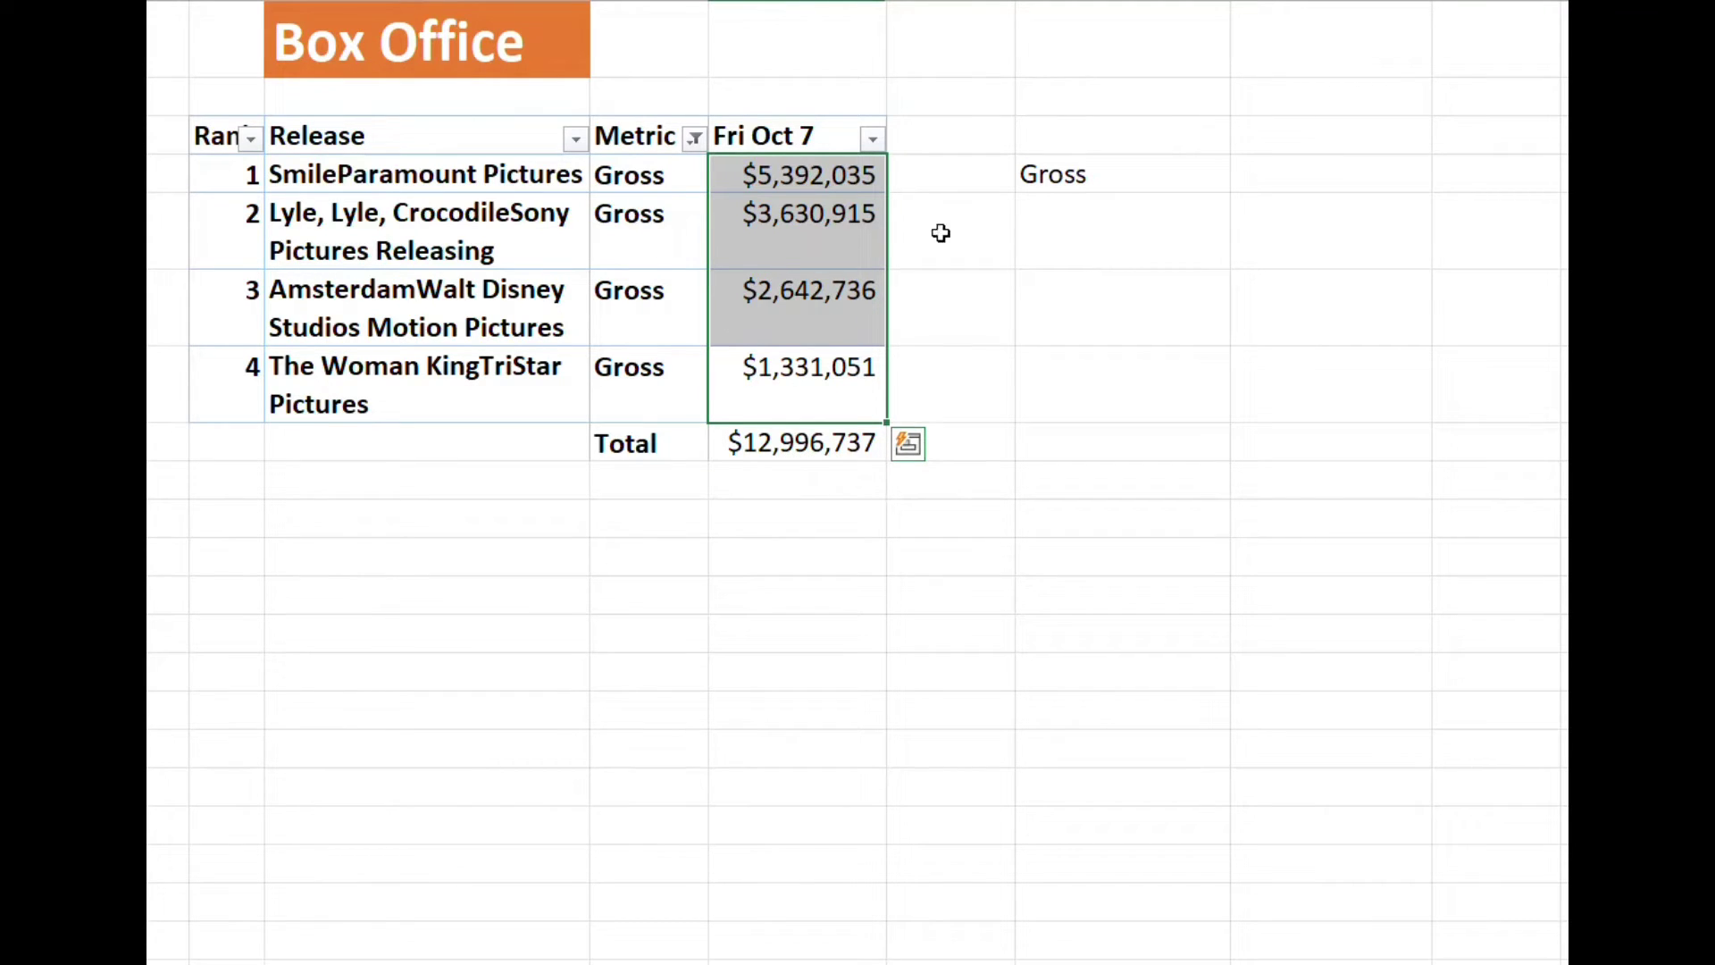
Step: Clear the Metric filter and enter the heading 'Sumif' above the summary labels
click(694, 138)
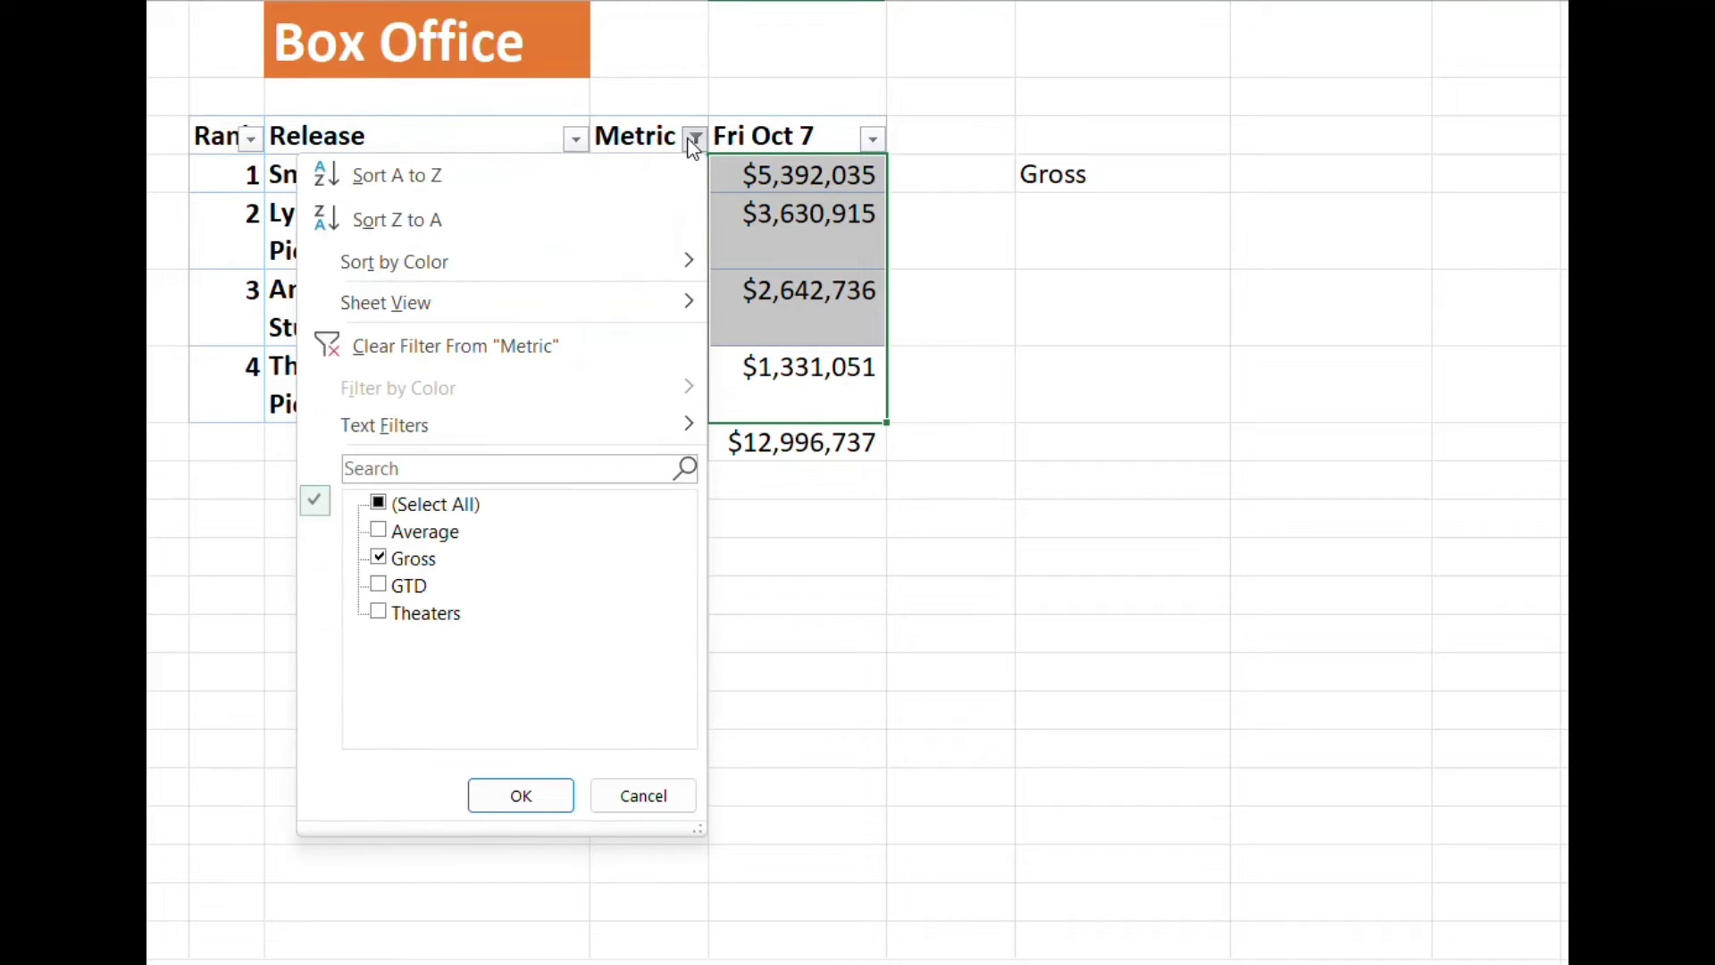
click(565, 355)
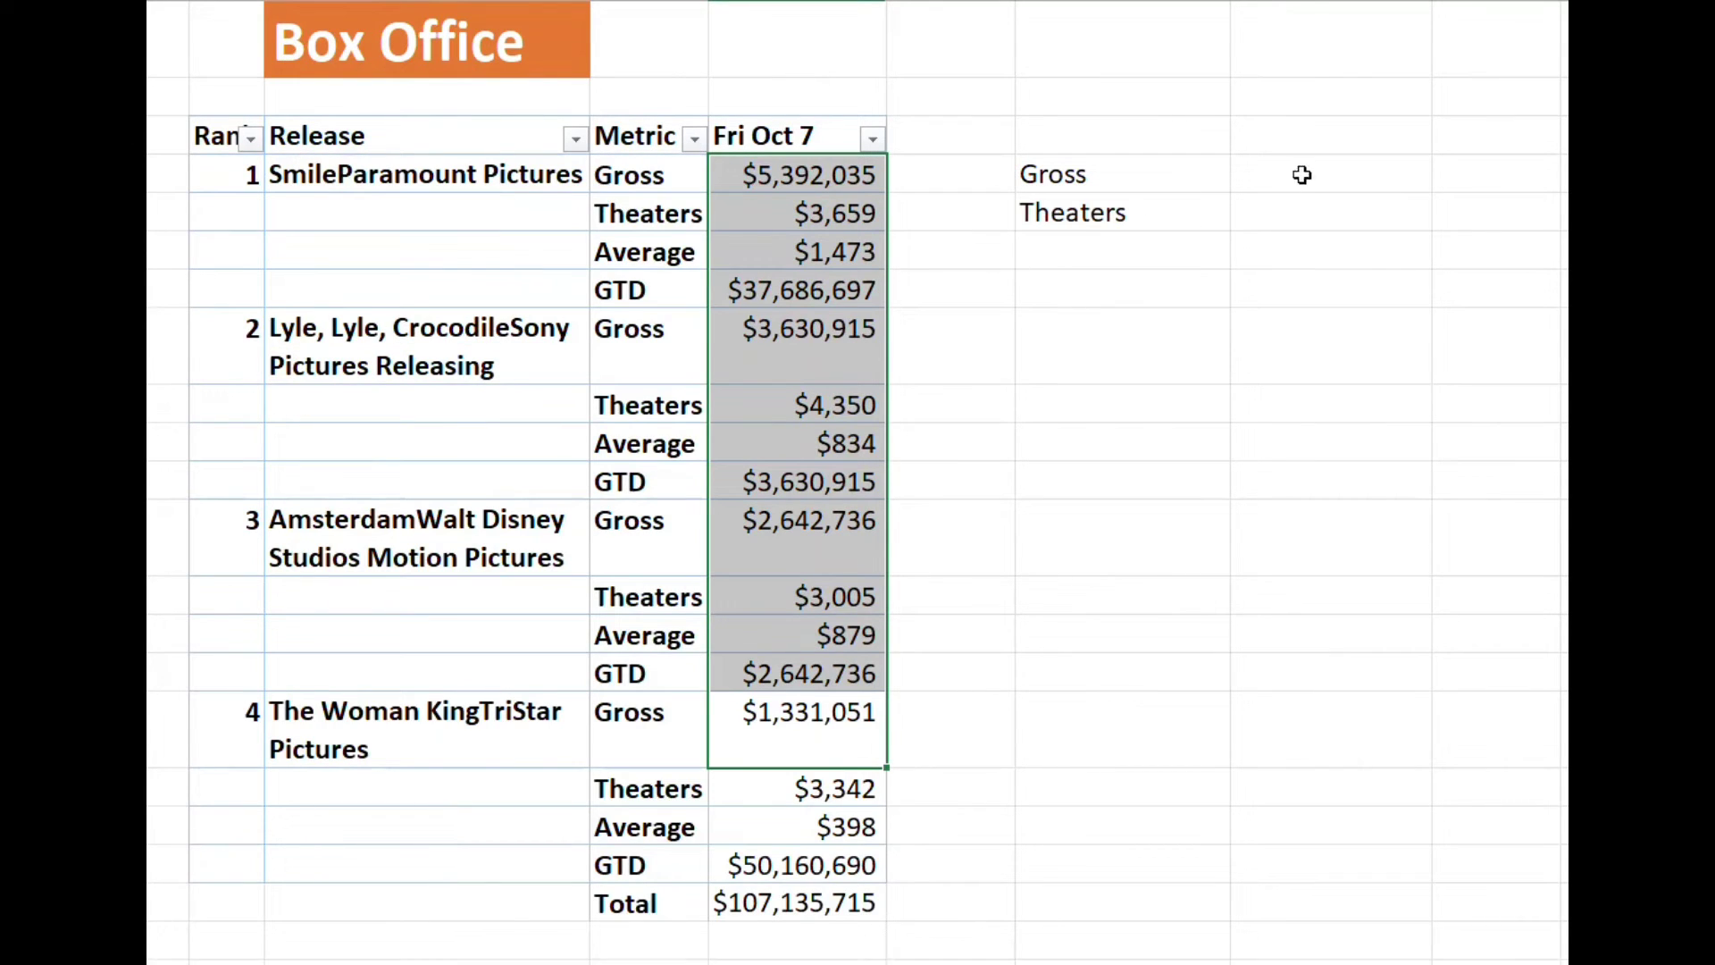
click(1332, 137)
text(Sum)
key(BackSpace)
text(if)
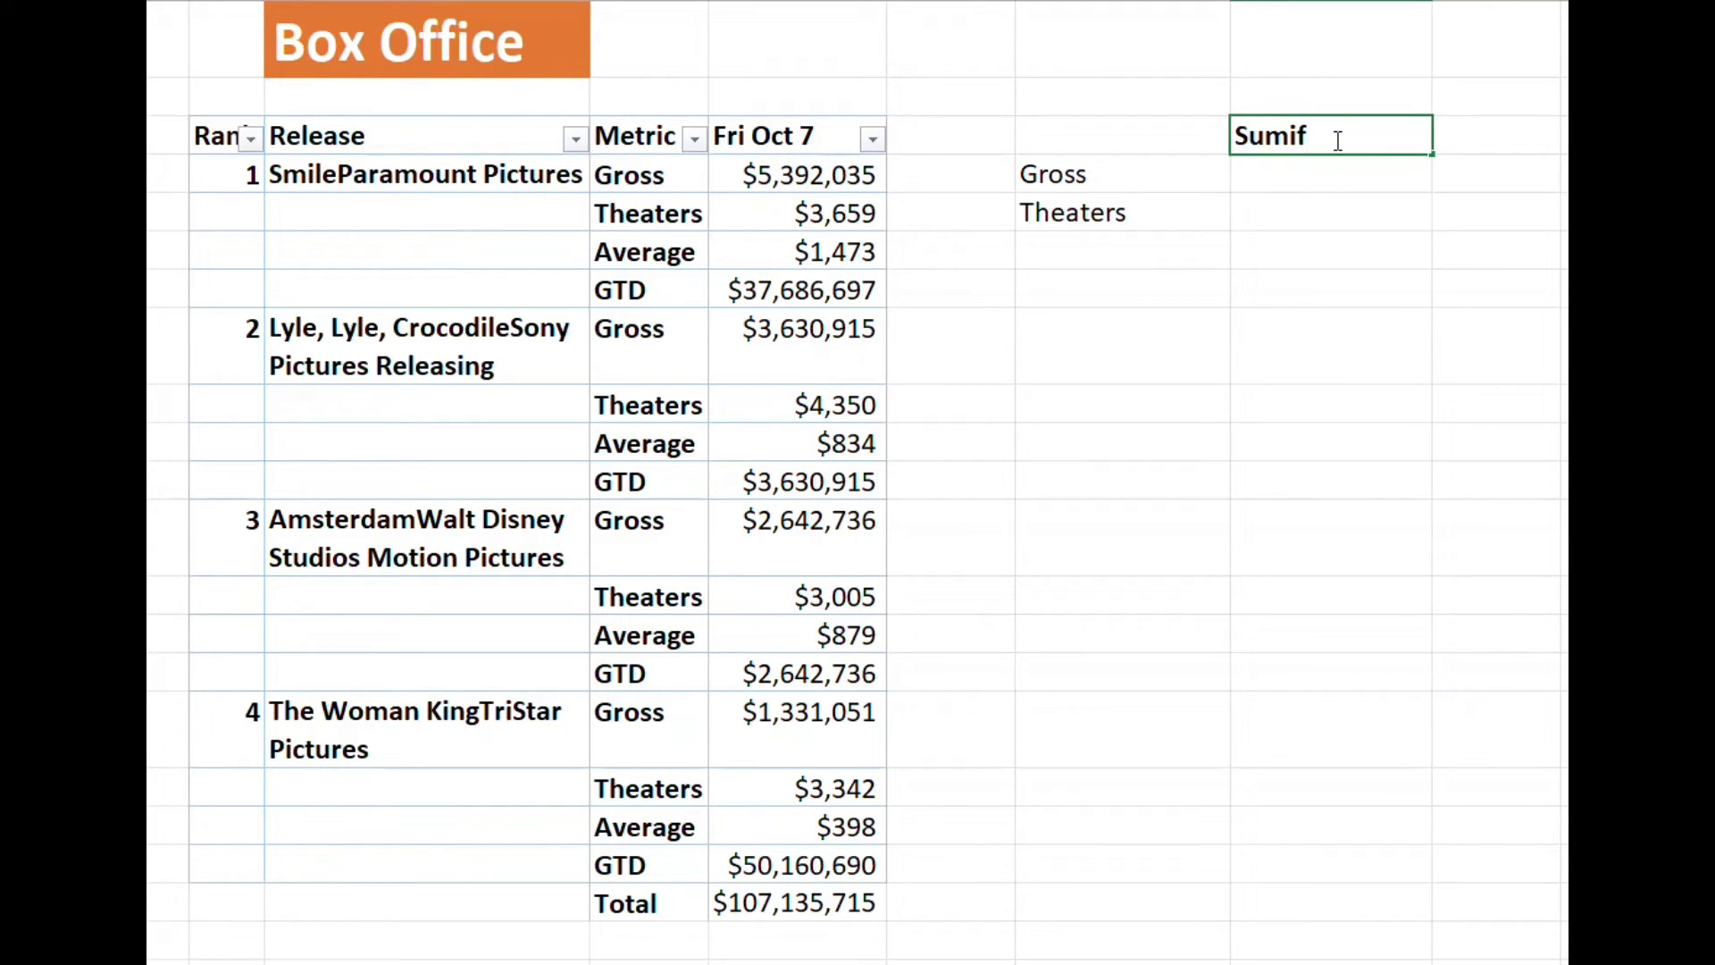
key(Return)
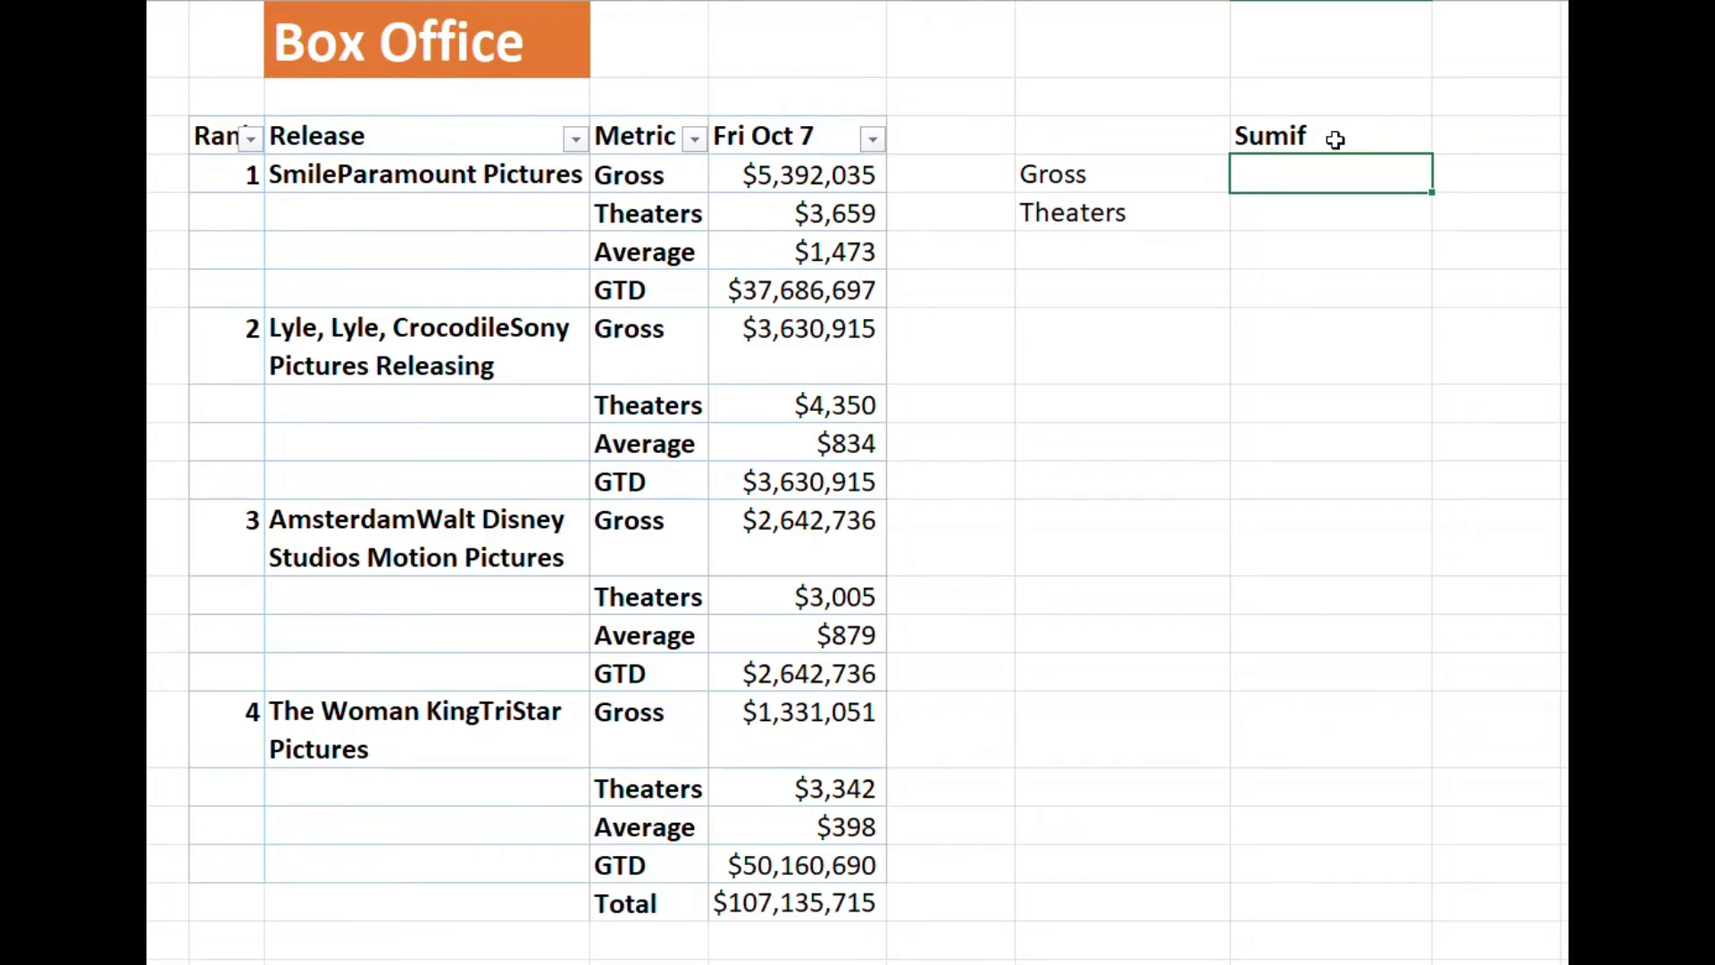
Step: Build a SUMIF beside Gross using Metric range D6:D21, criterion L6, and sum range E6:E21
text(=sum)
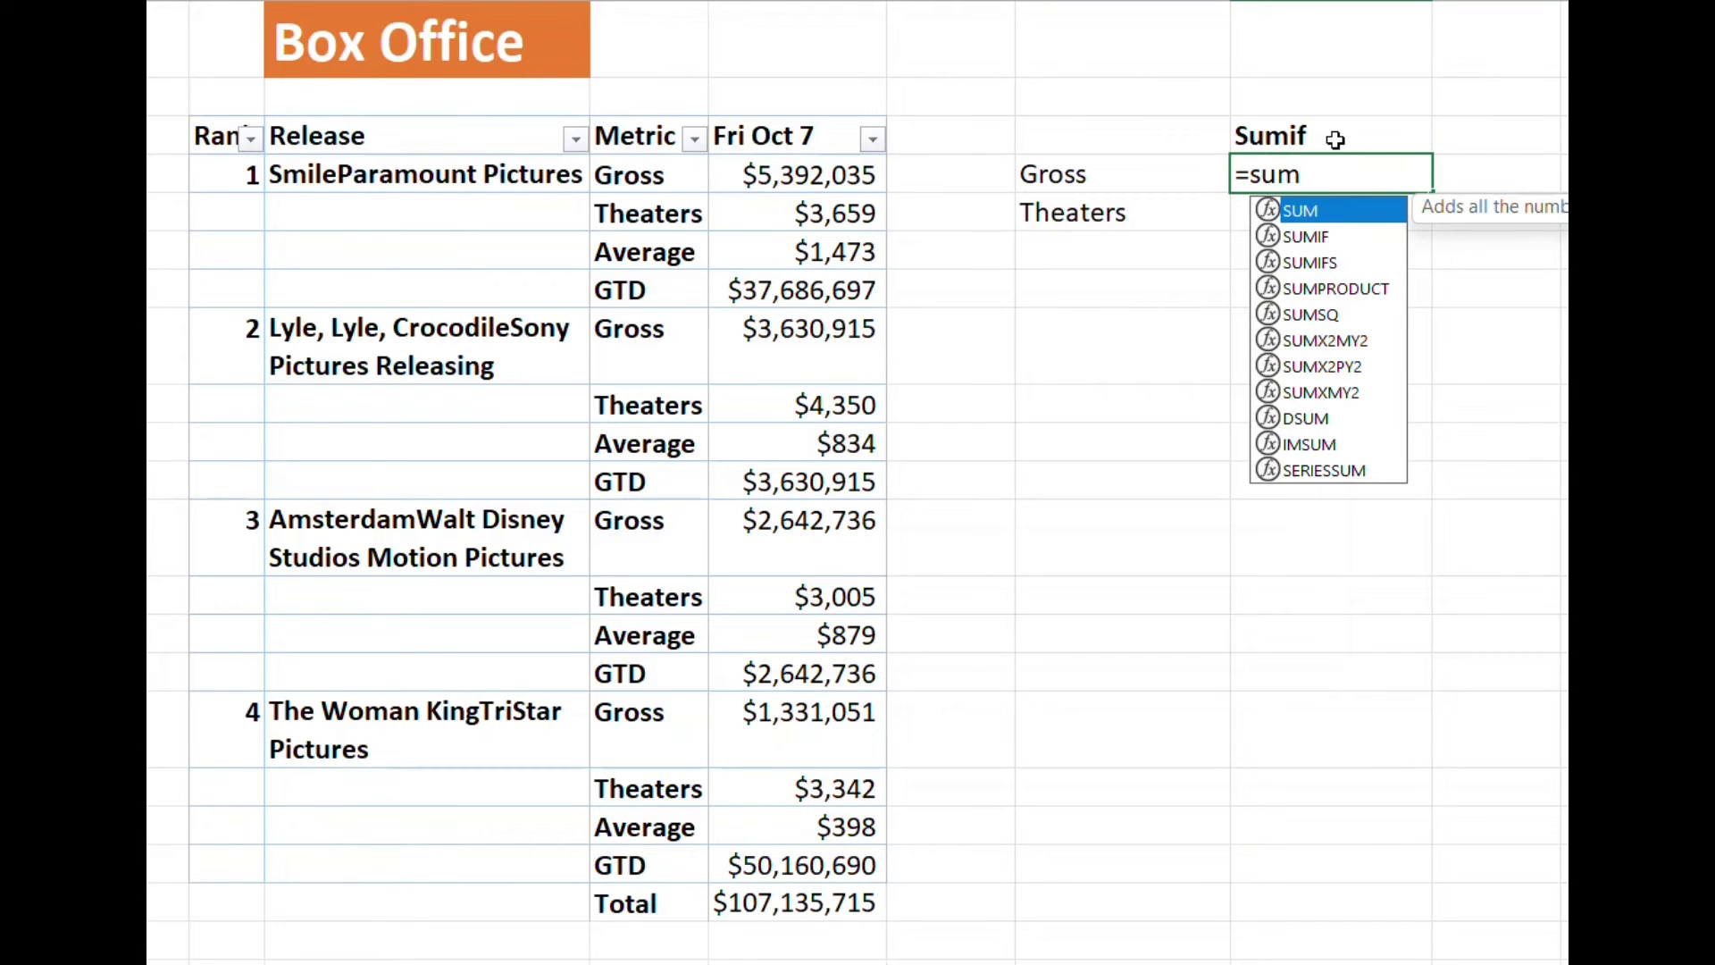
key(Down)
key(Tab)
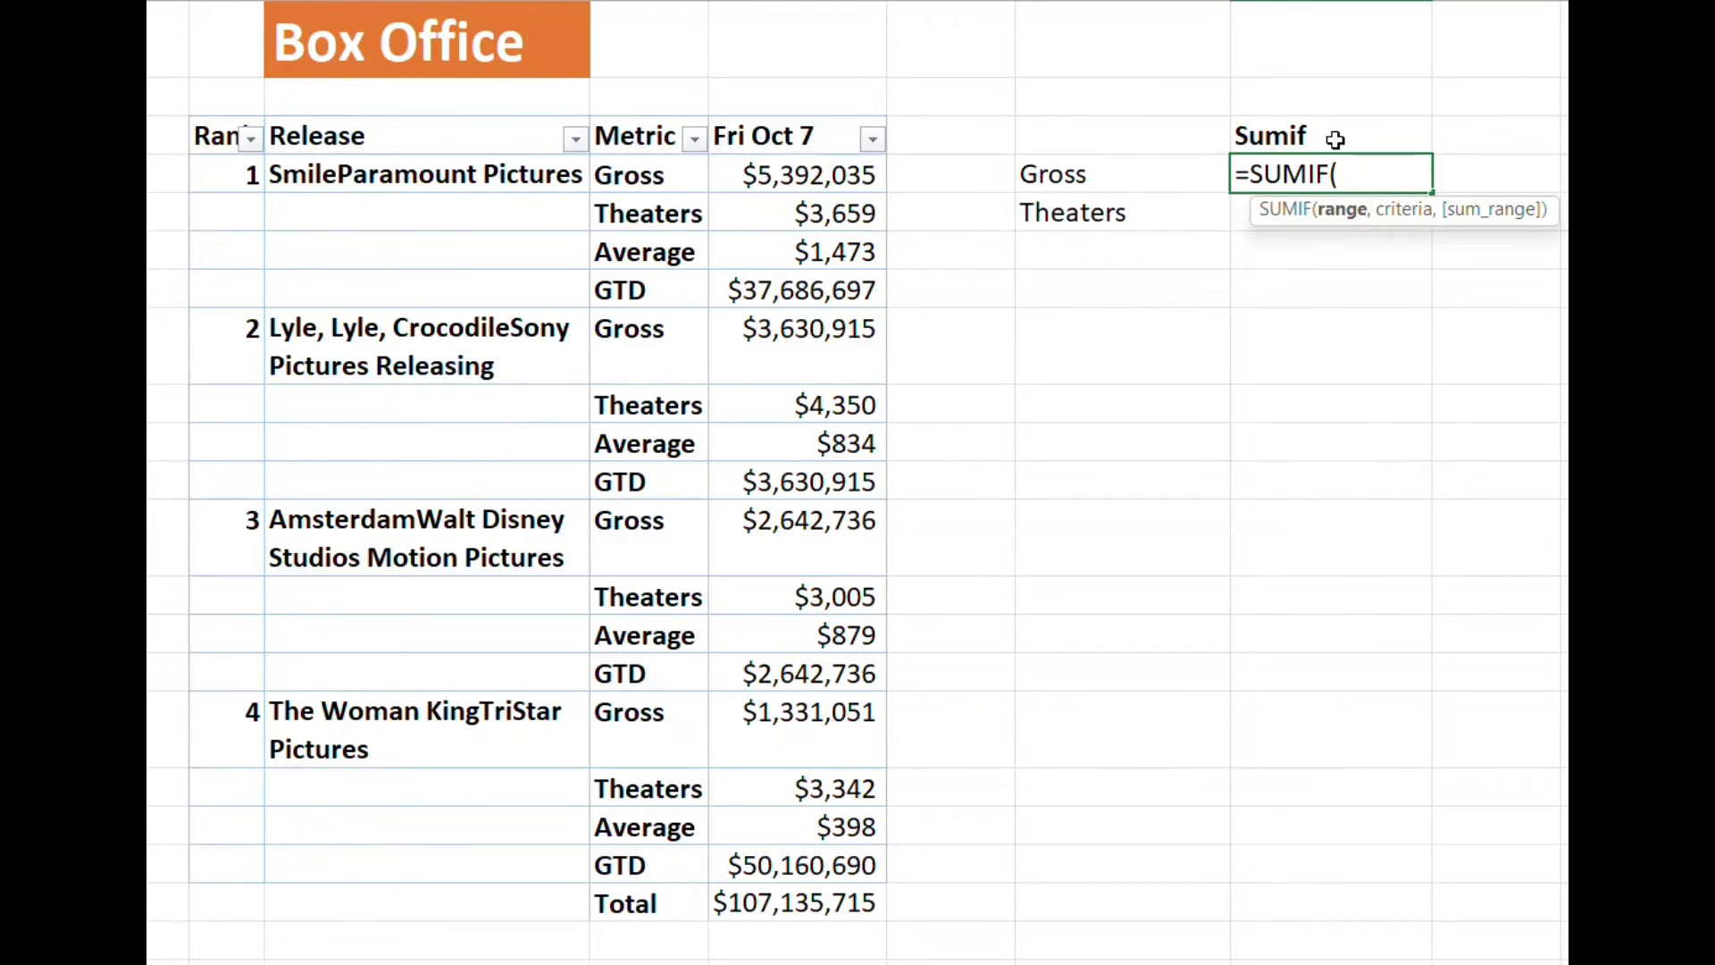
click(645, 171)
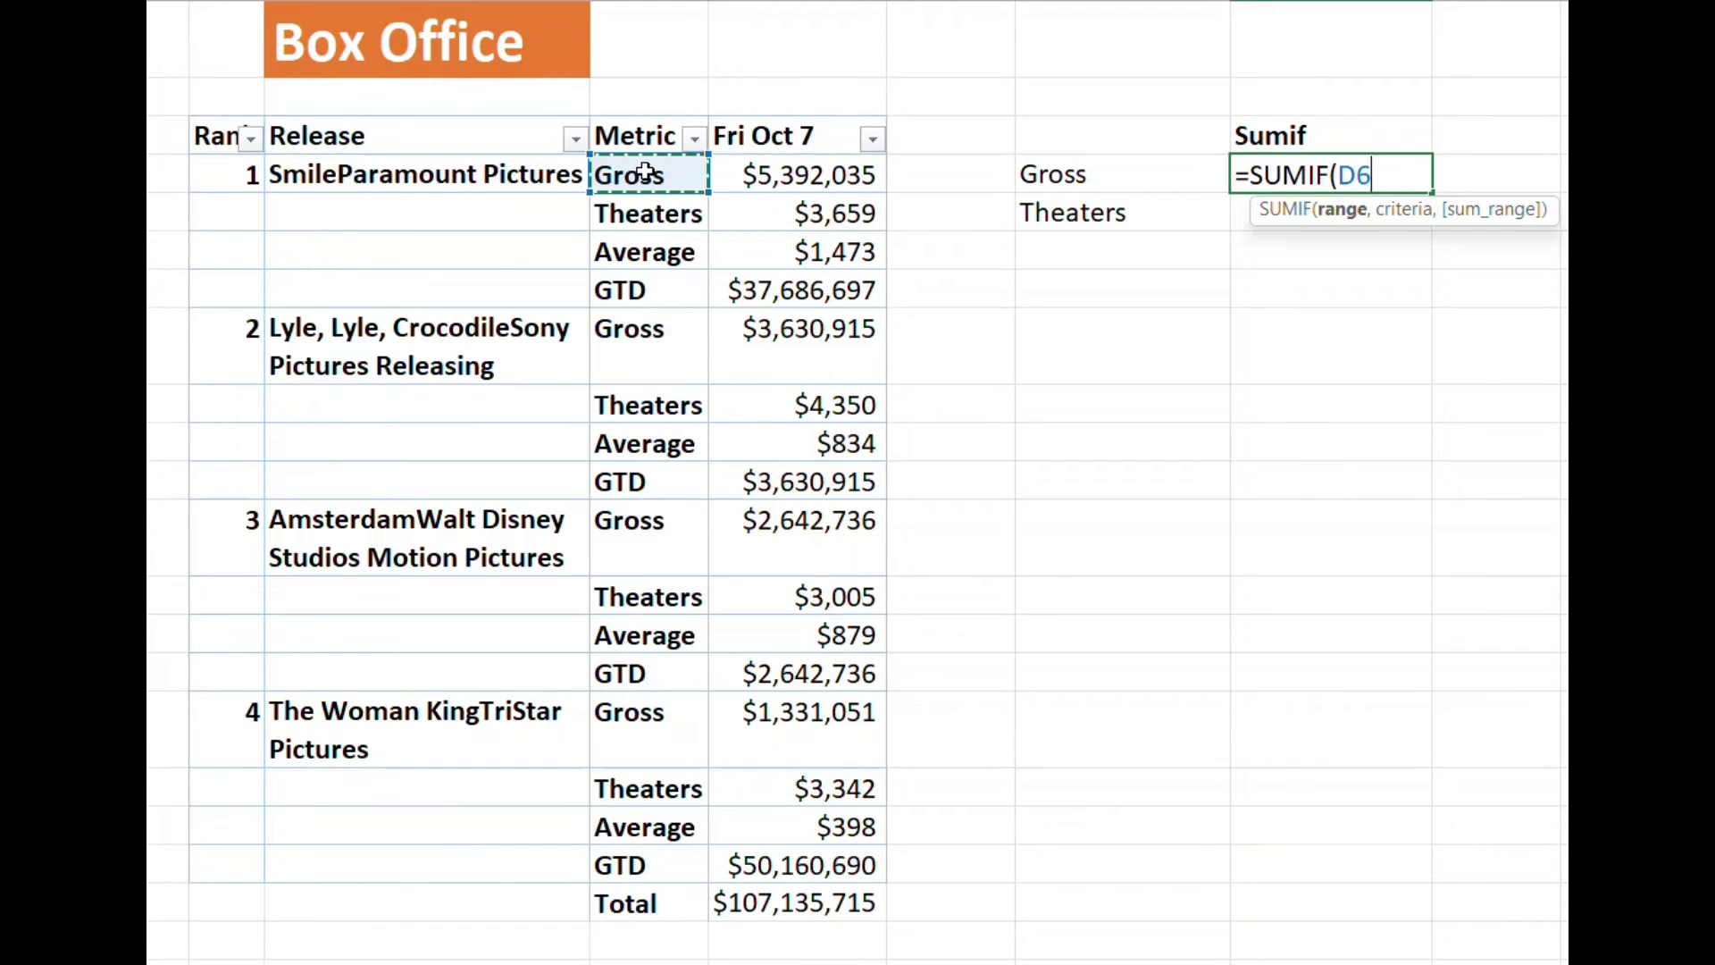
key(ctrl+shift+Down)
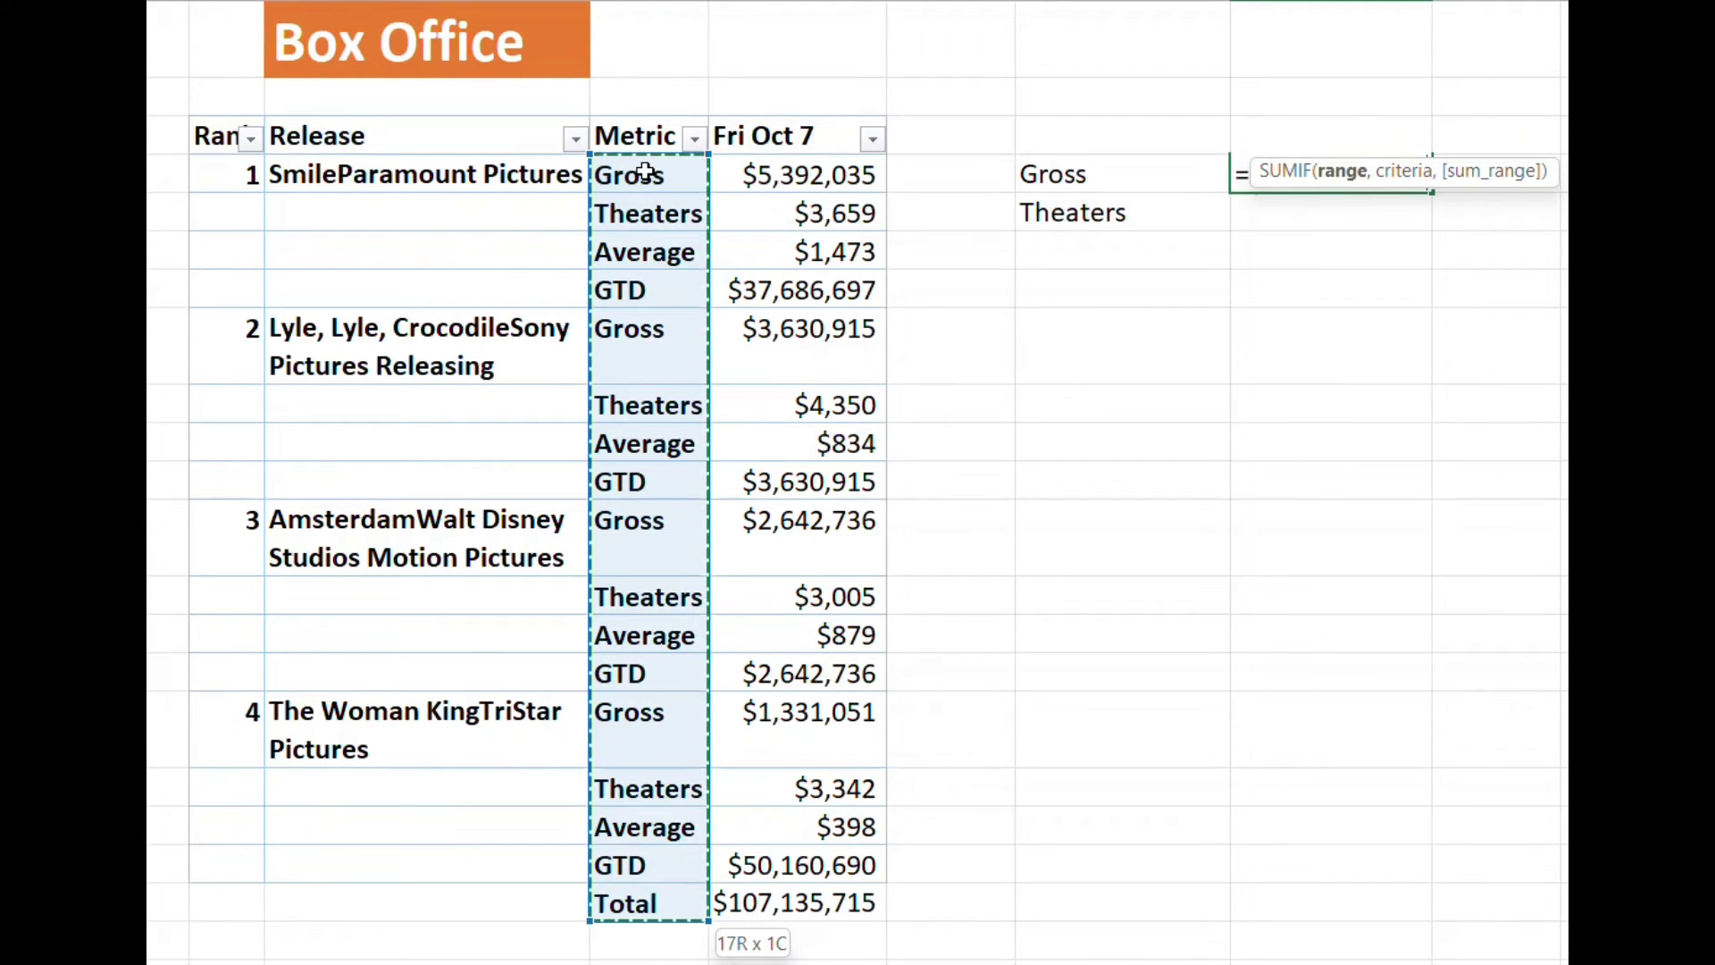
key(shift+Up)
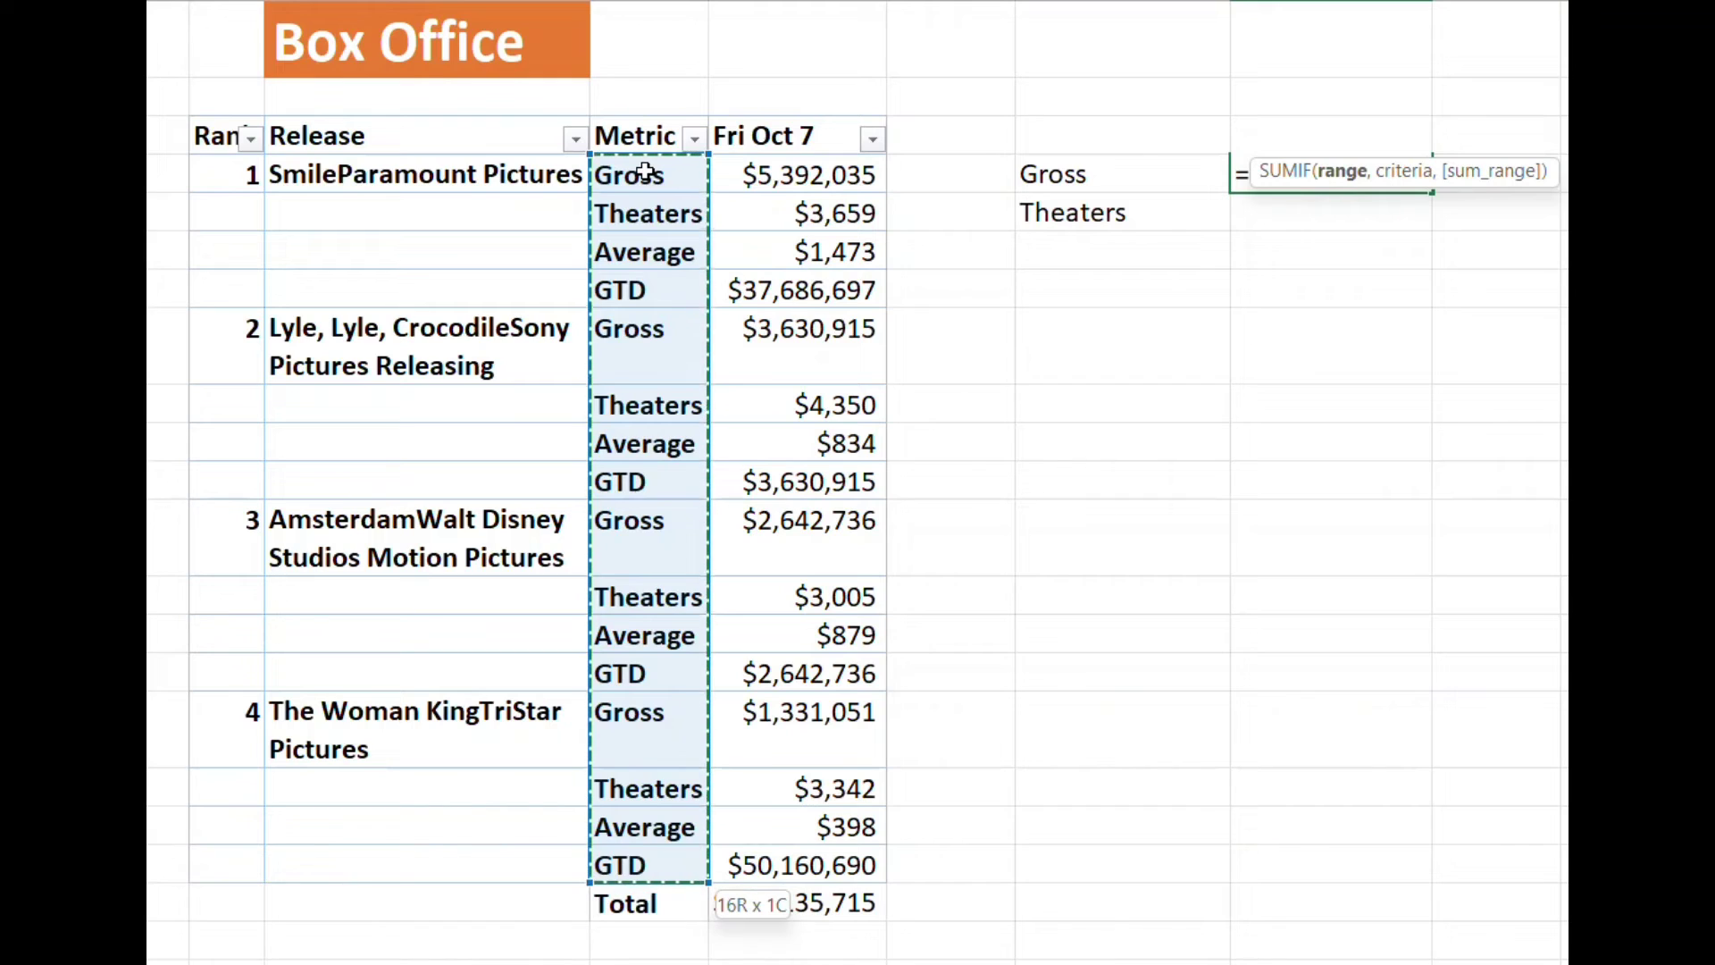
text(,)
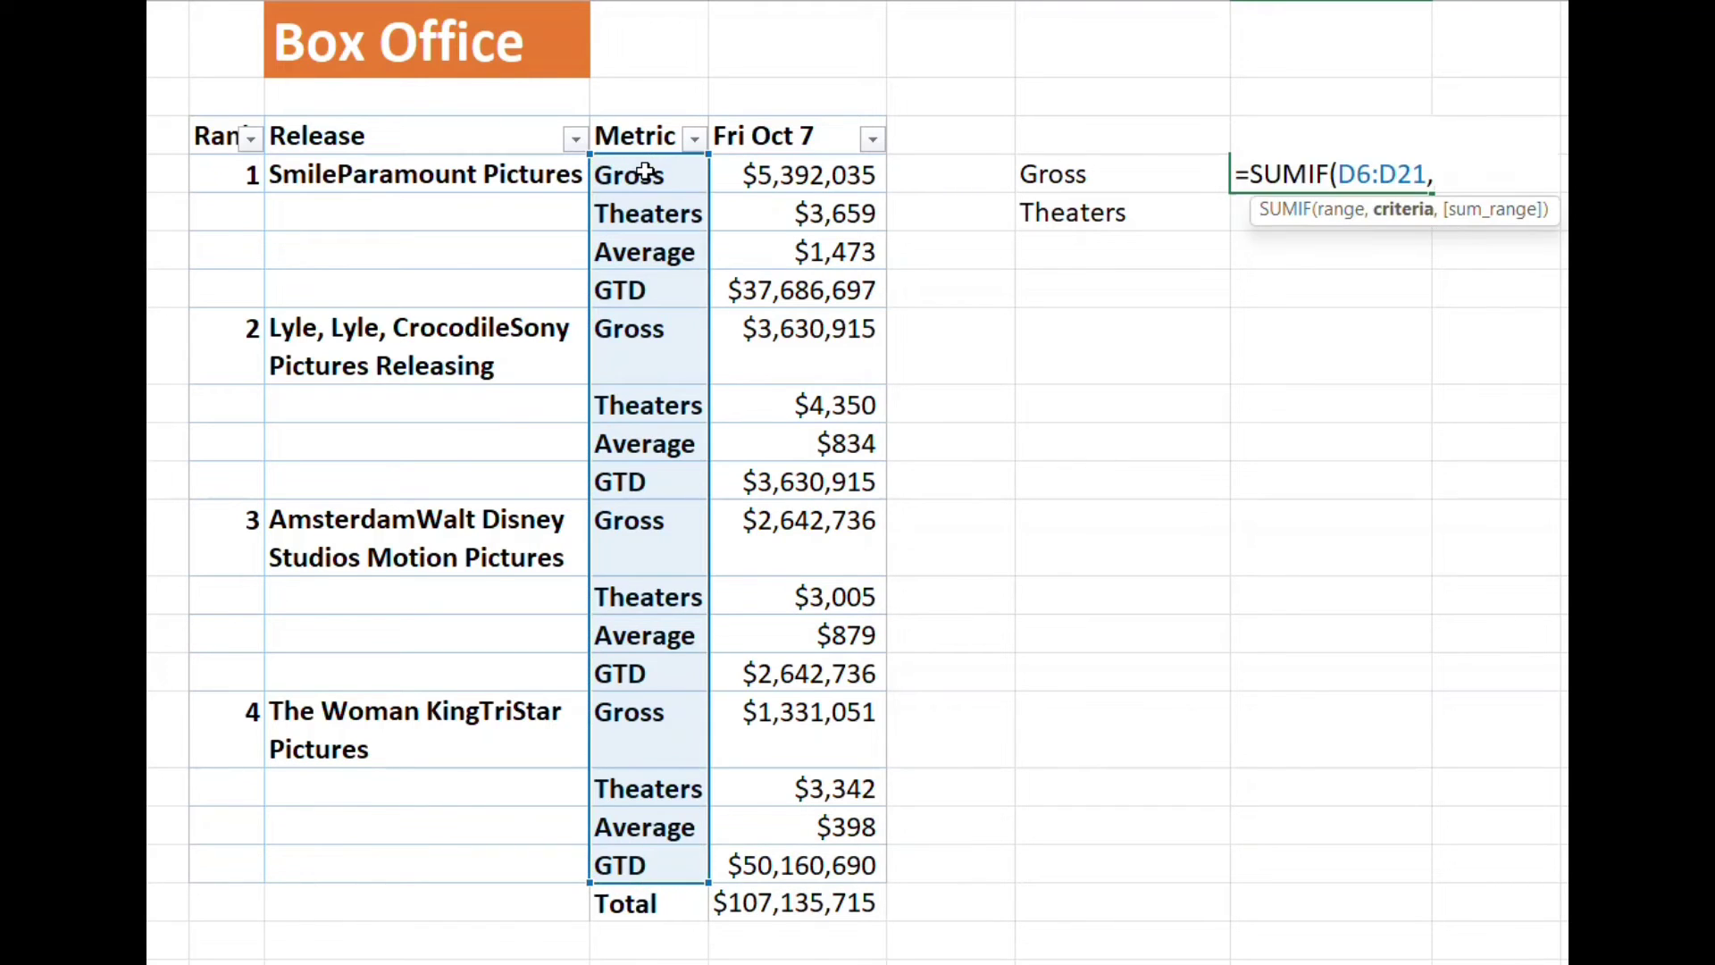
click(1095, 174)
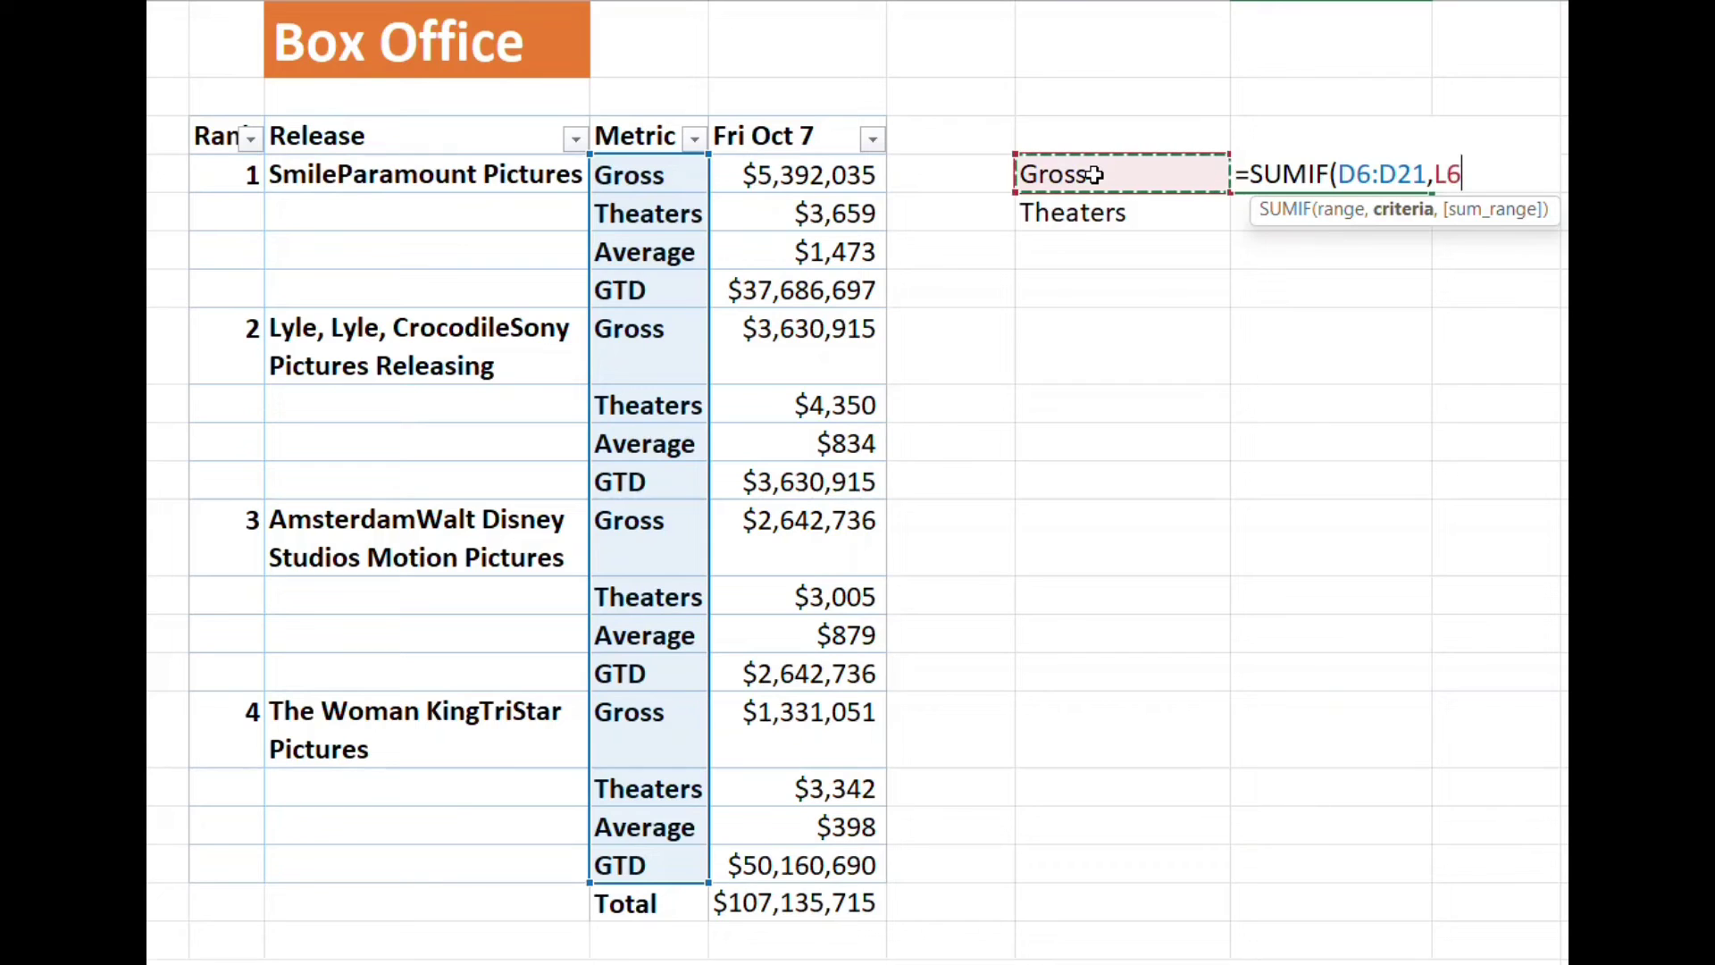
text(,)
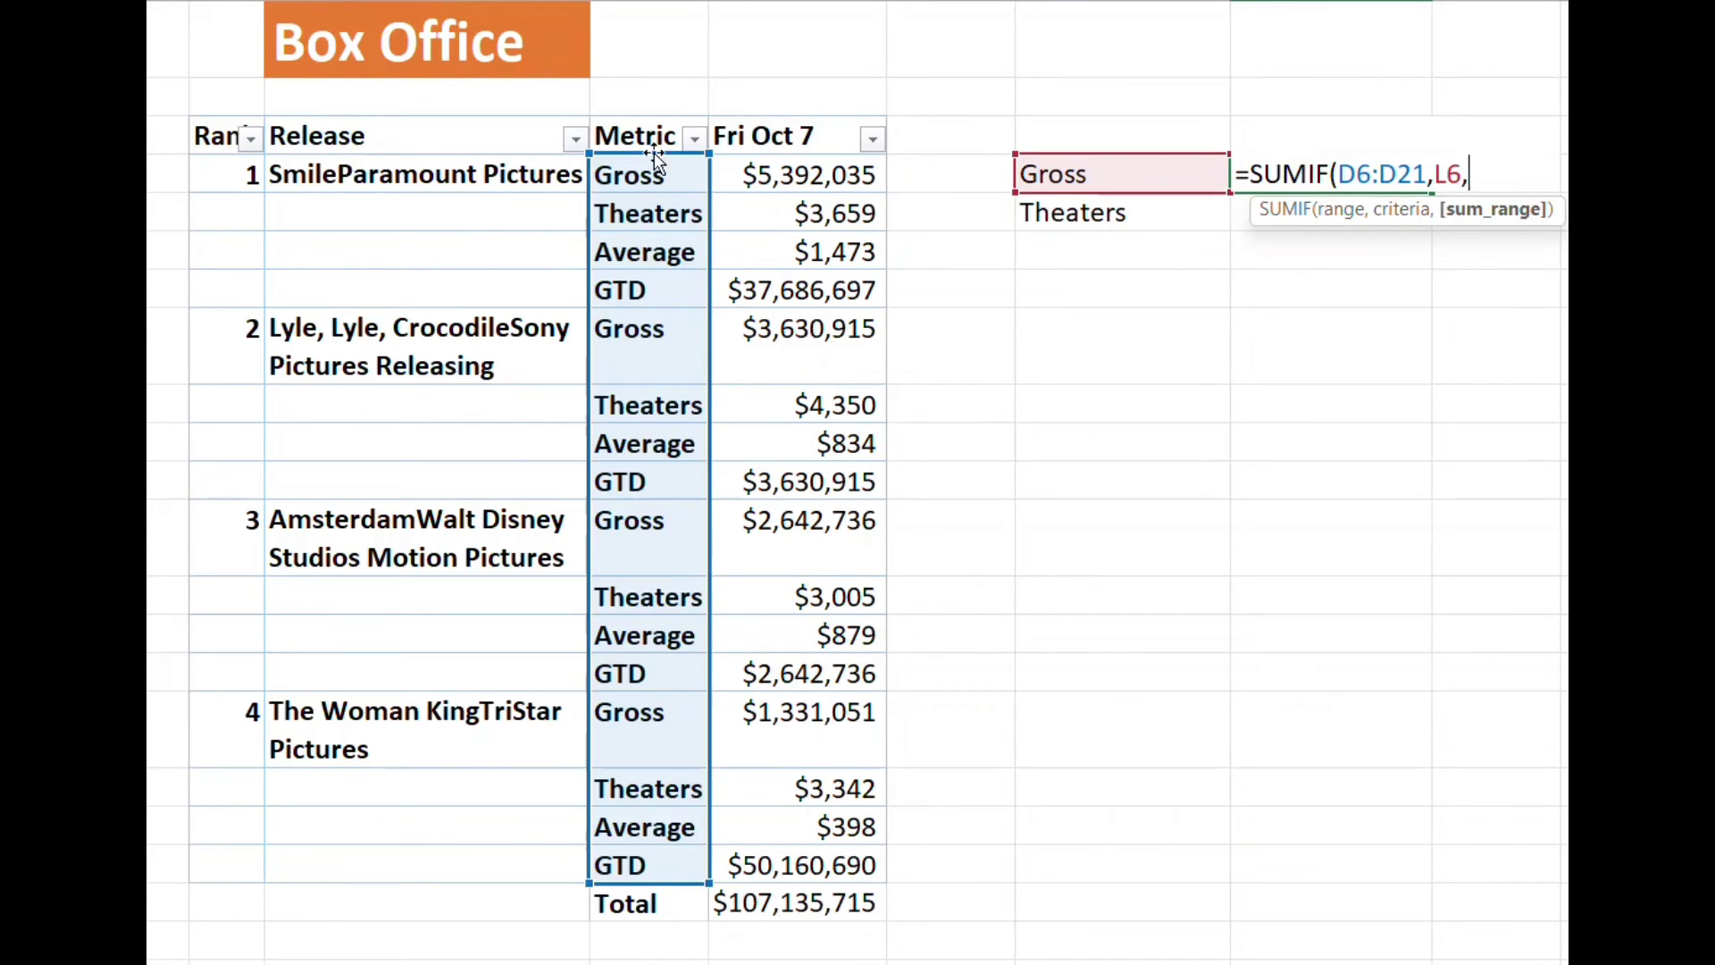
click(749, 175)
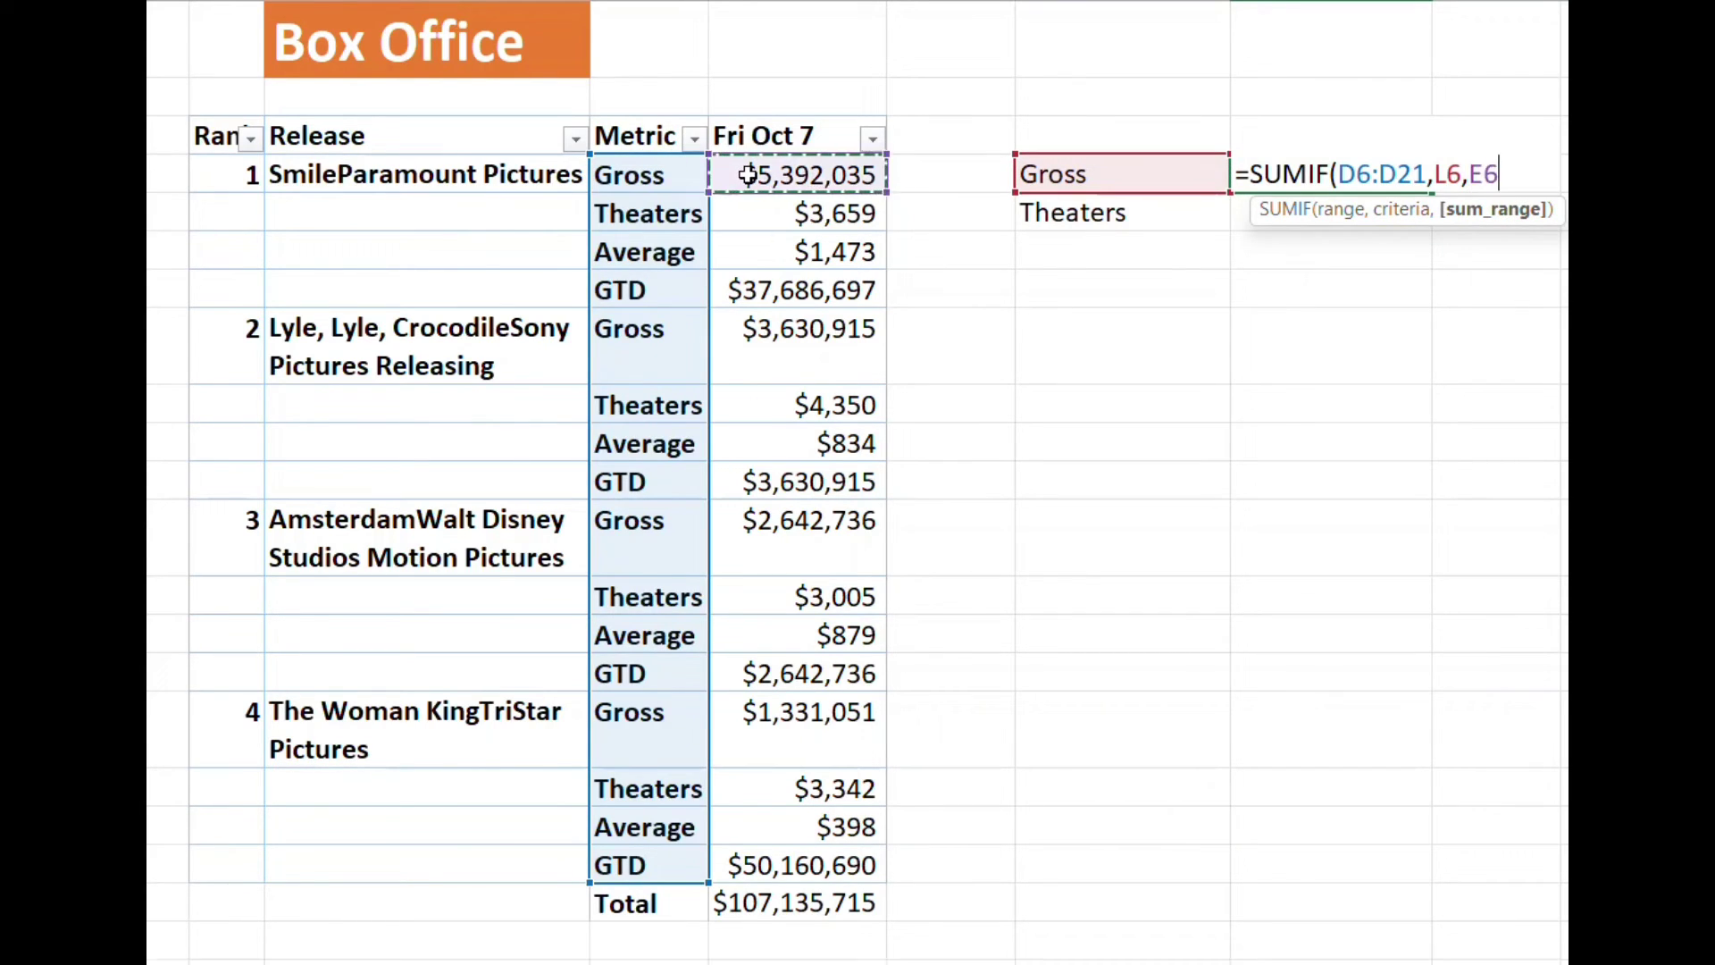
key(ctrl+shift+Down)
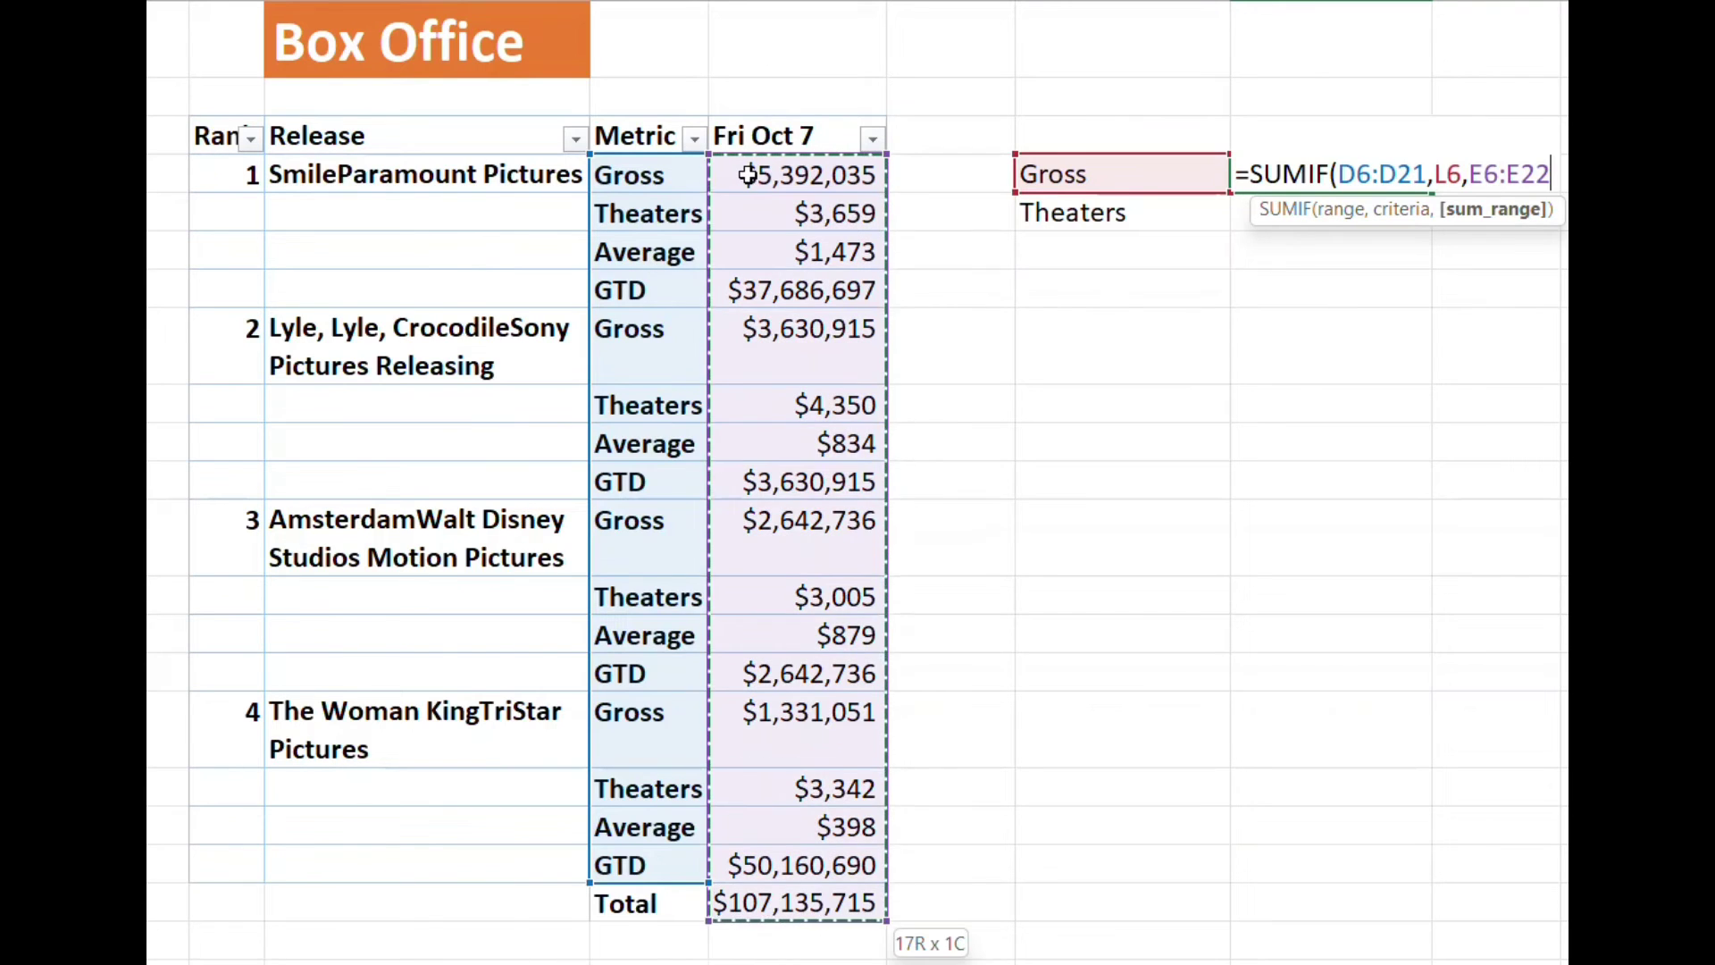
key(shift+Up)
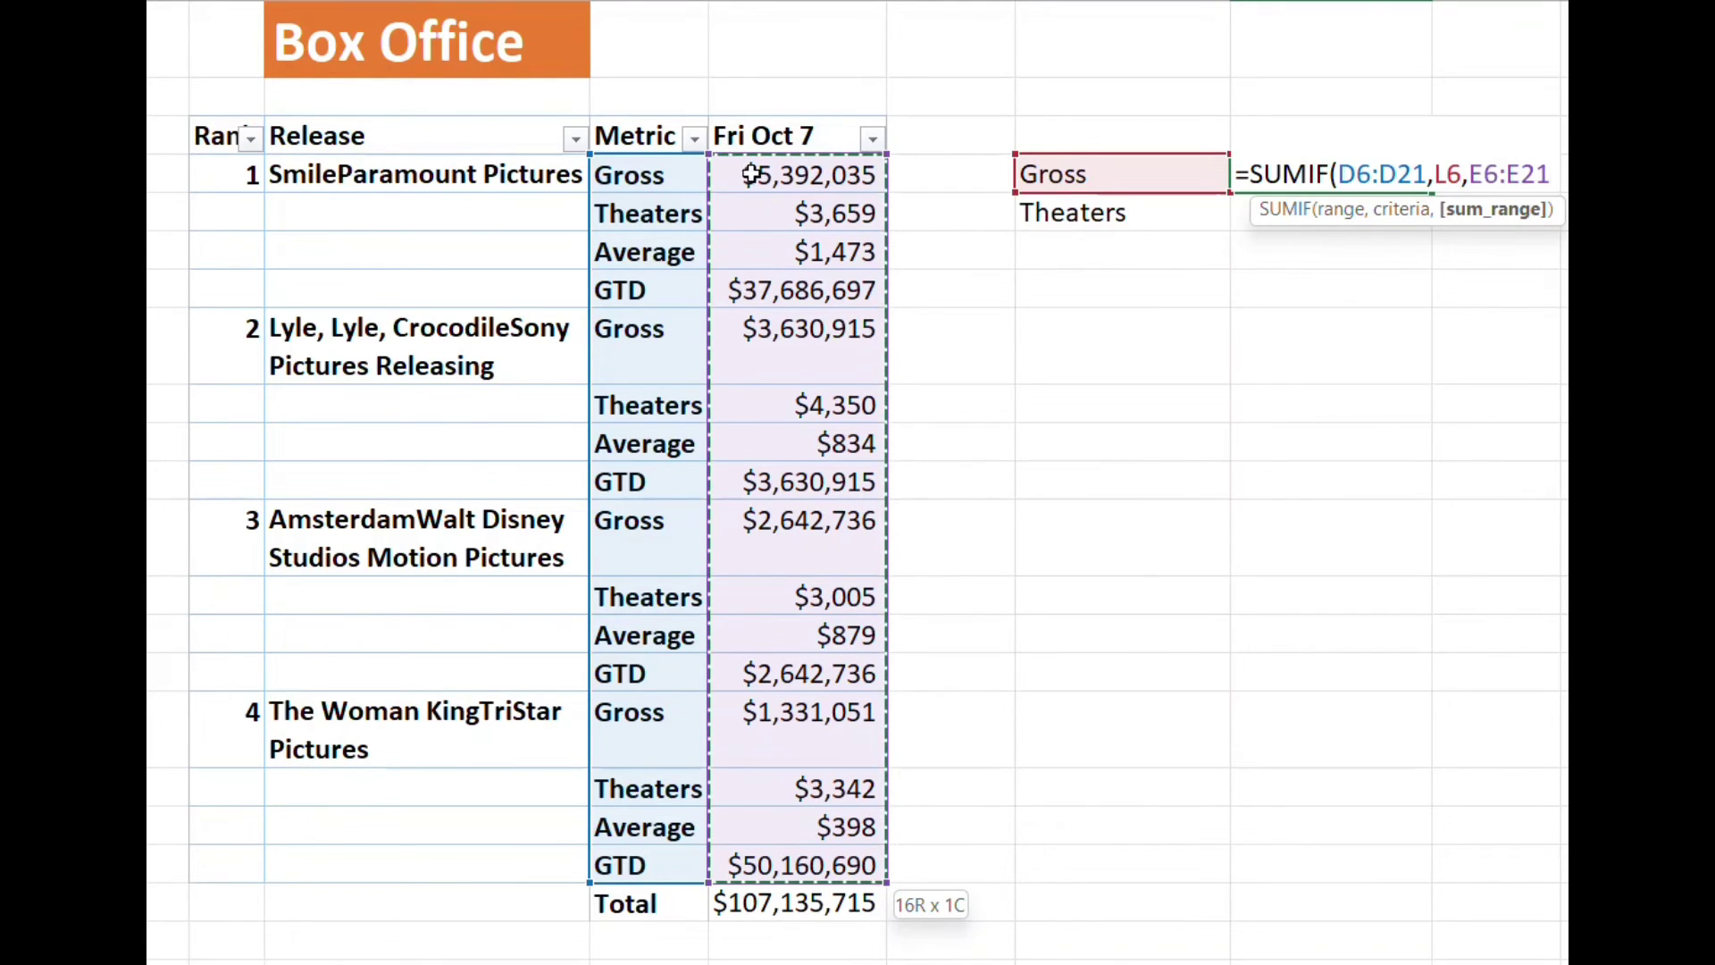
Step: Make the Metric and Fri Oct 7 range references absolute with F4
drag(1427, 174, 1337, 174)
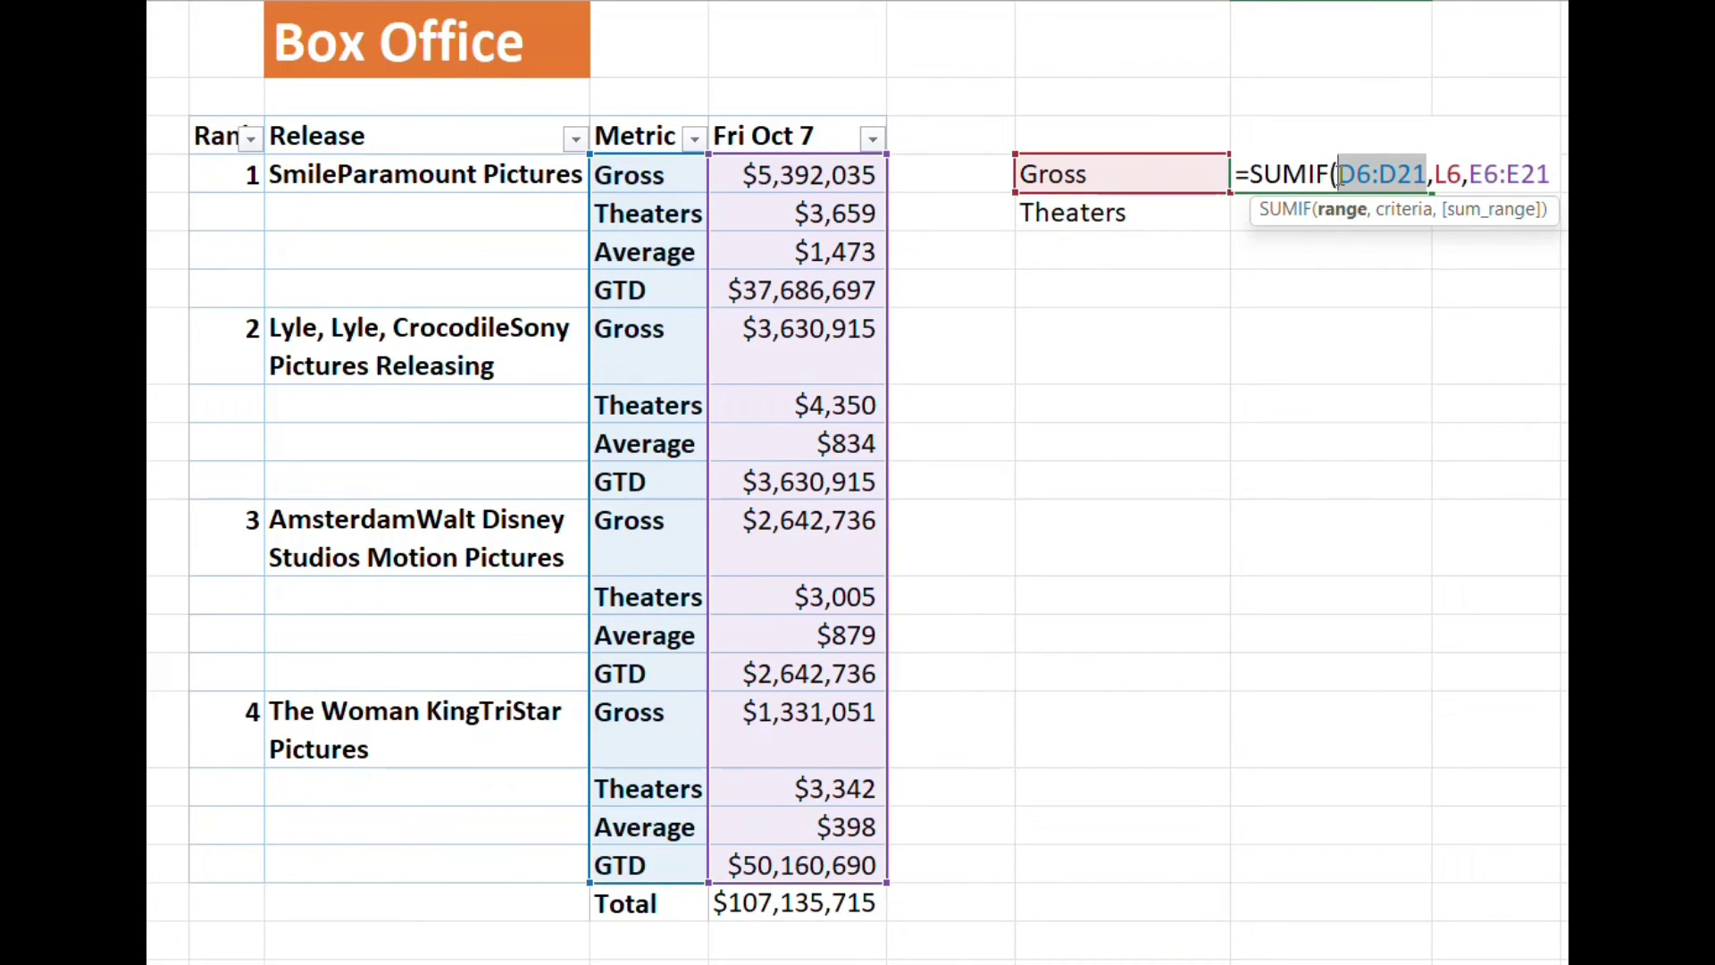
key(F4)
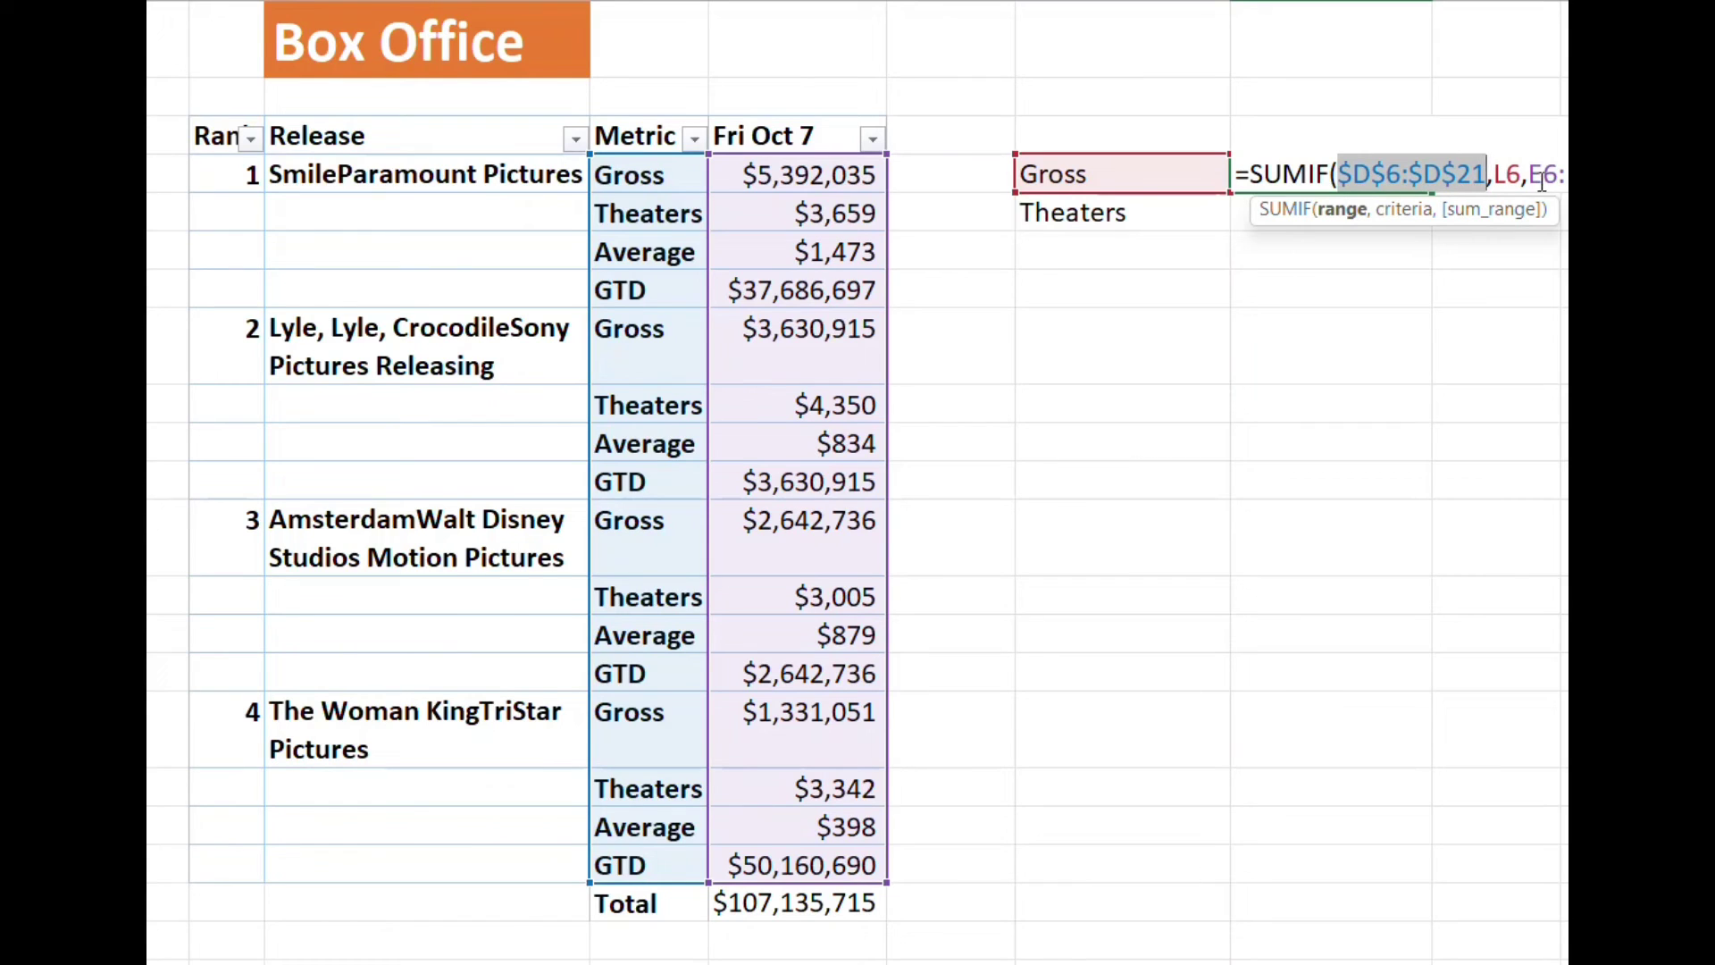
drag(1529, 174, 1585, 176)
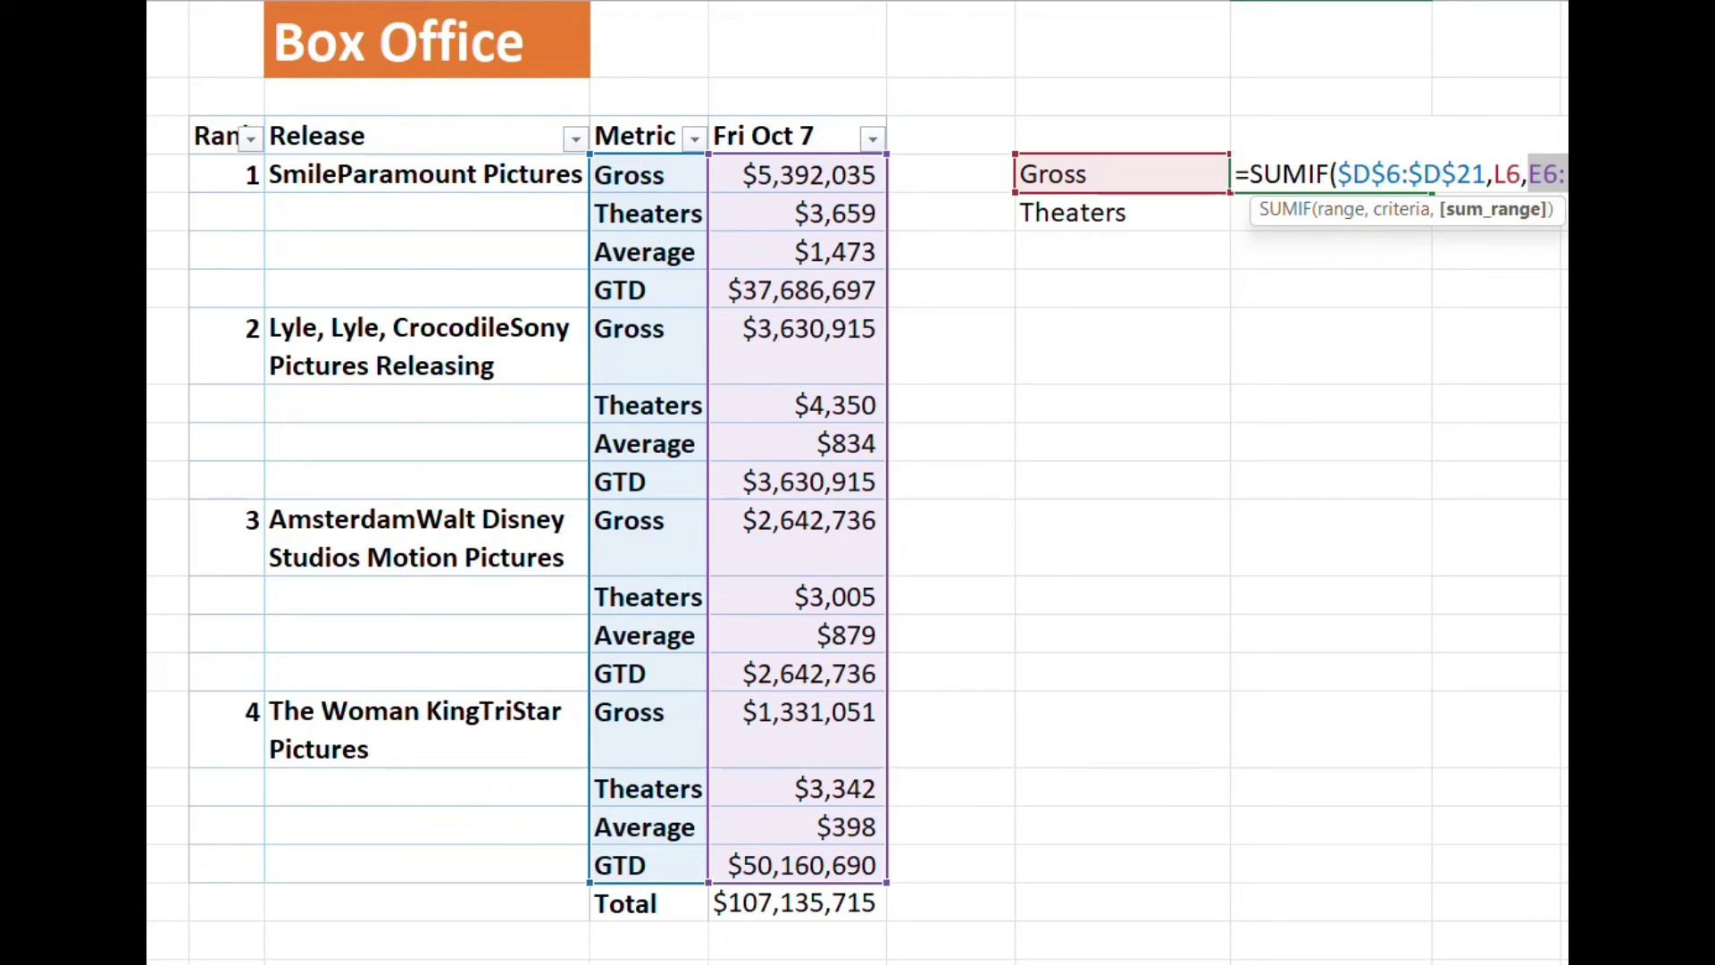
key(F4)
Step: Commit the Gross SUMIF (12,996,737.00) and paste it beside Theaters
key(Return)
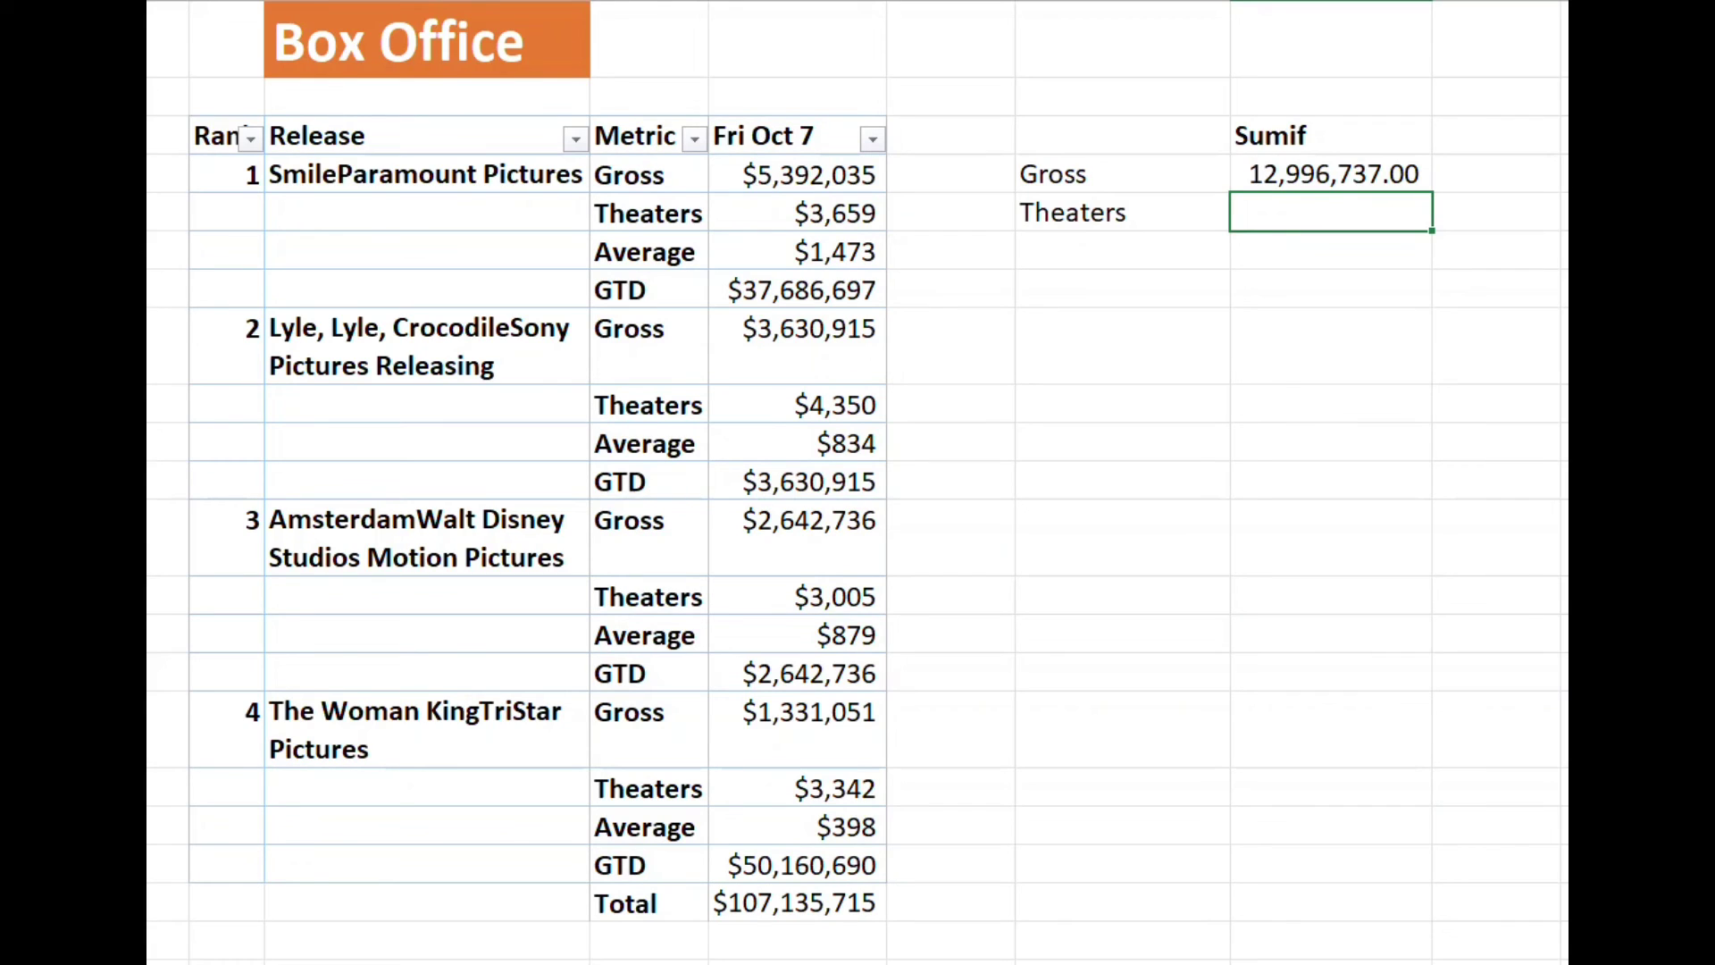
click(1331, 250)
click(1331, 174)
click(1122, 173)
click(1330, 173)
click(1331, 212)
key(ctrl+v)
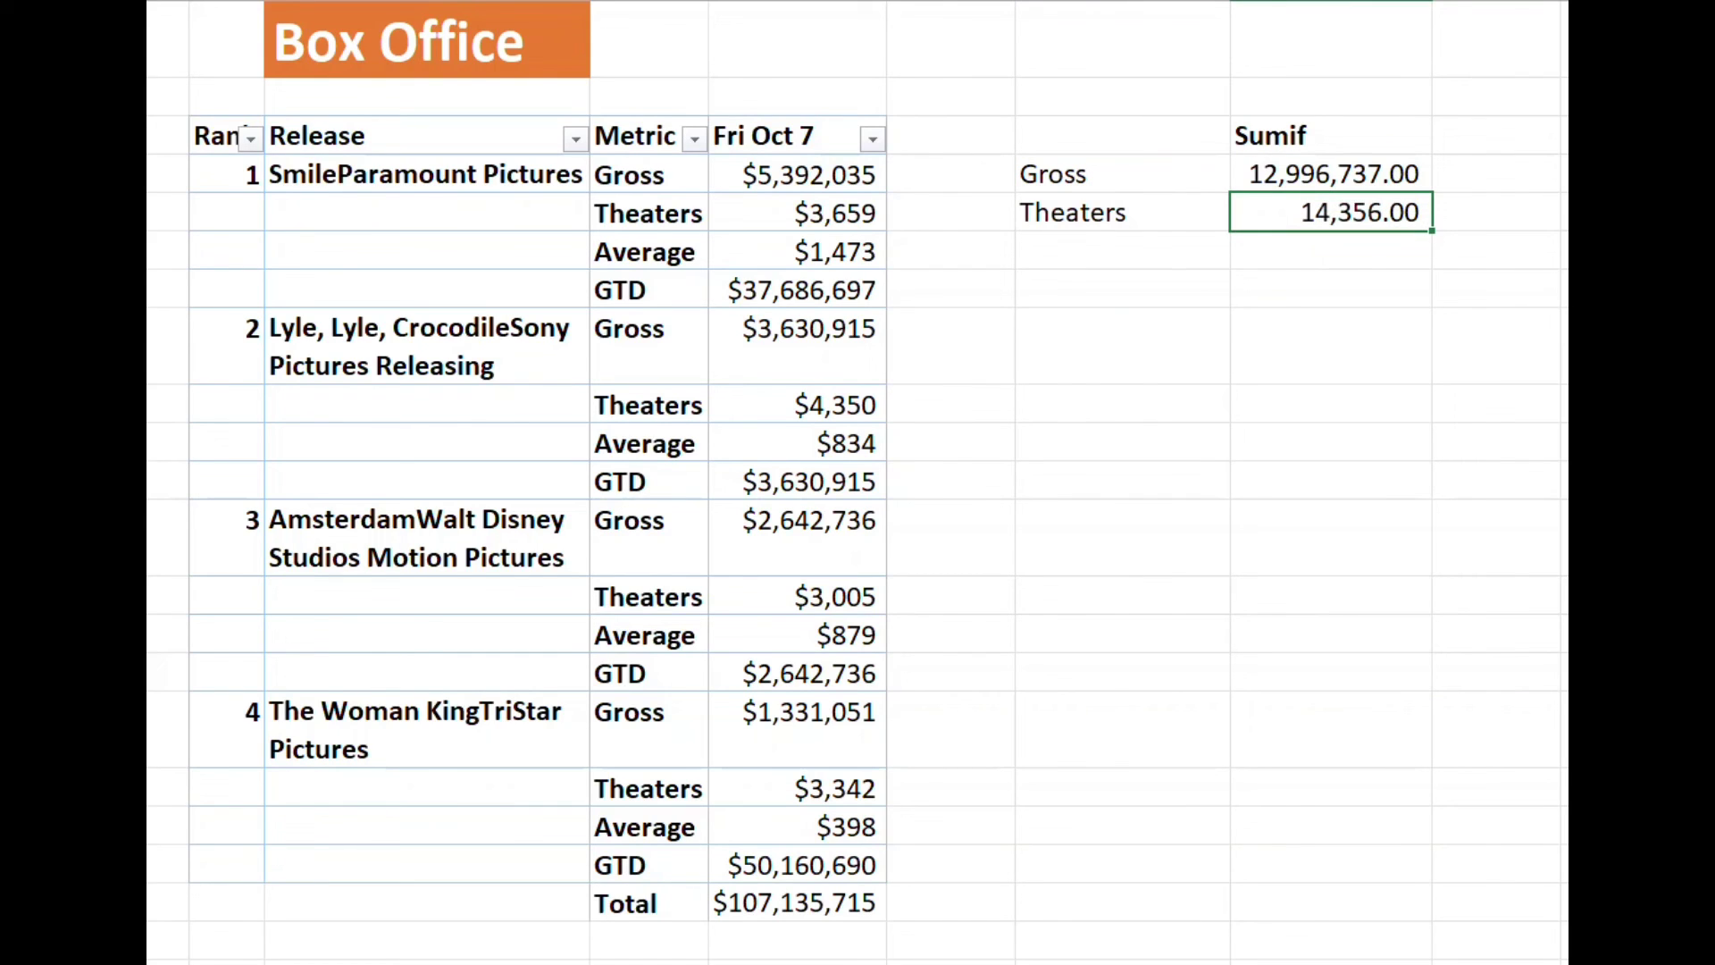
Step: Check both summary formulas, confirming Theaters totals 14,356.00
click(1331, 173)
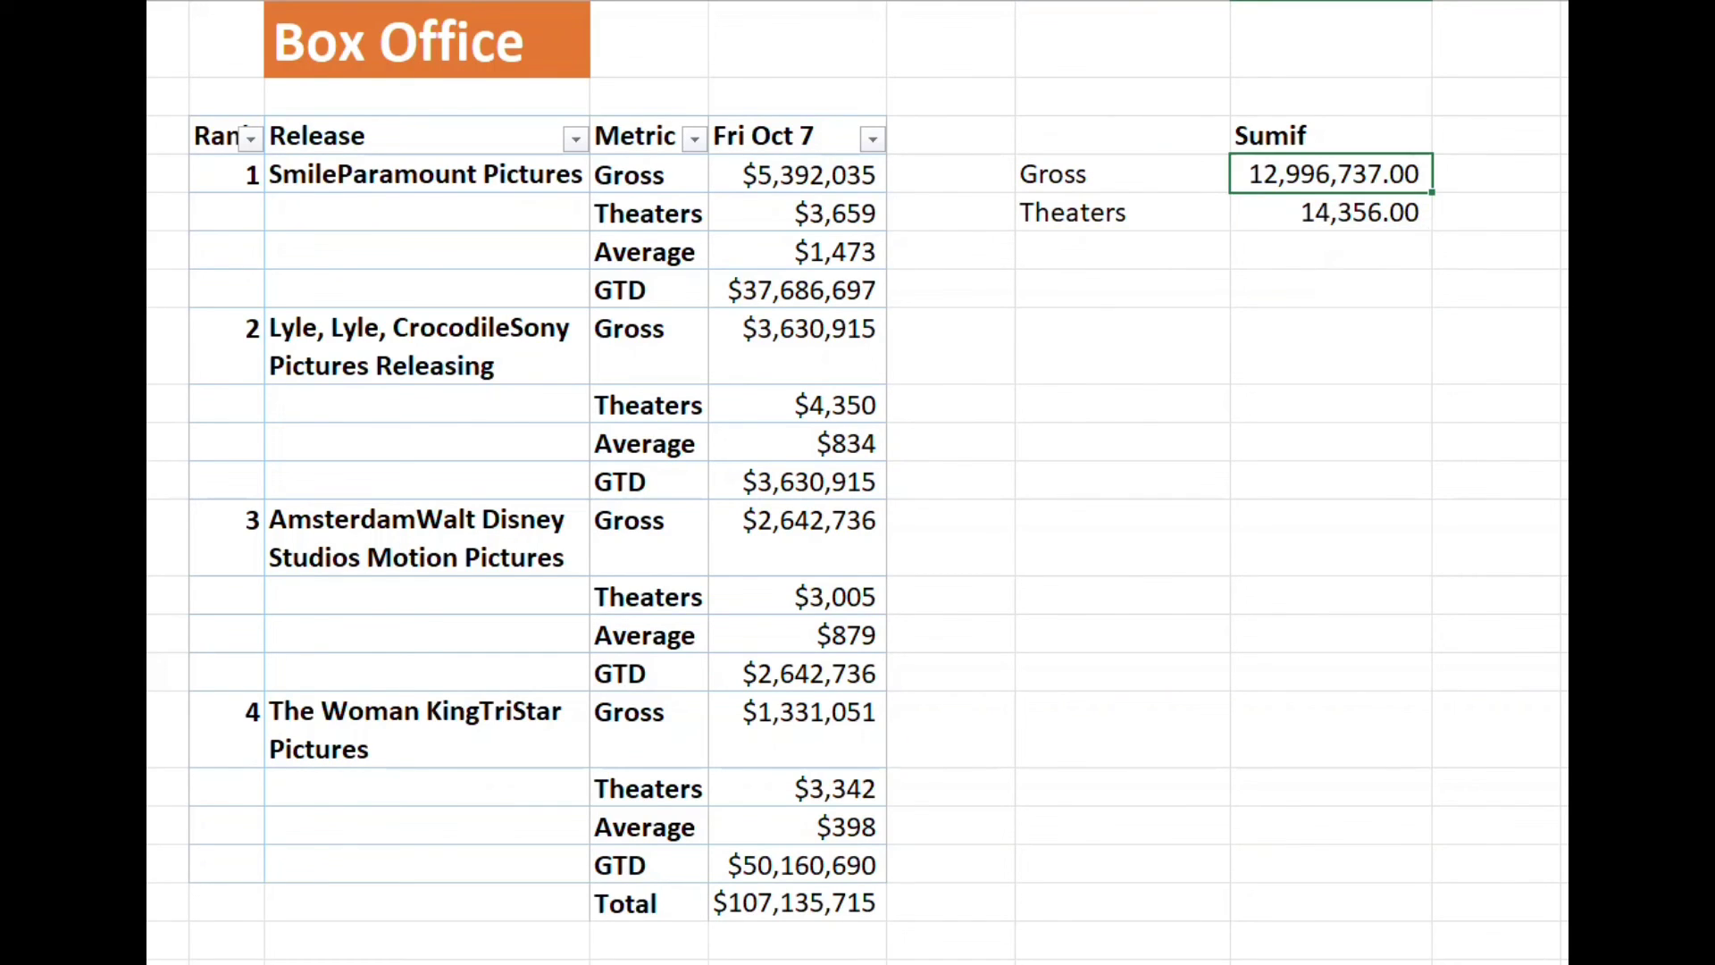
click(1360, 220)
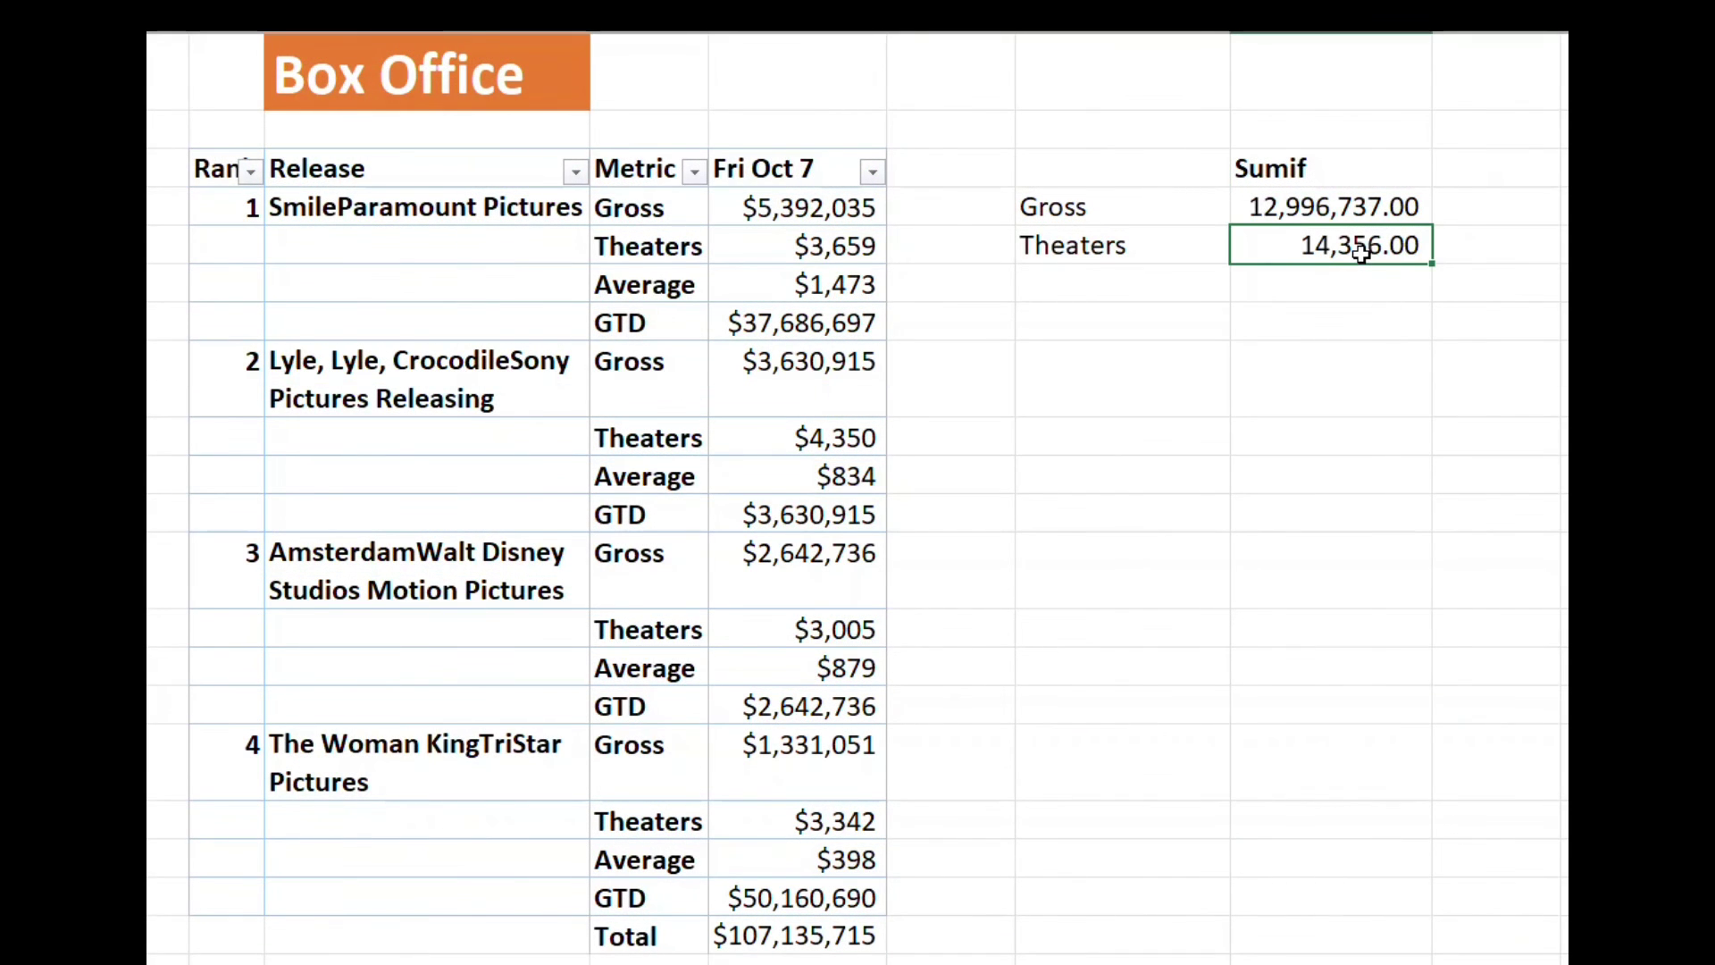
click(1323, 286)
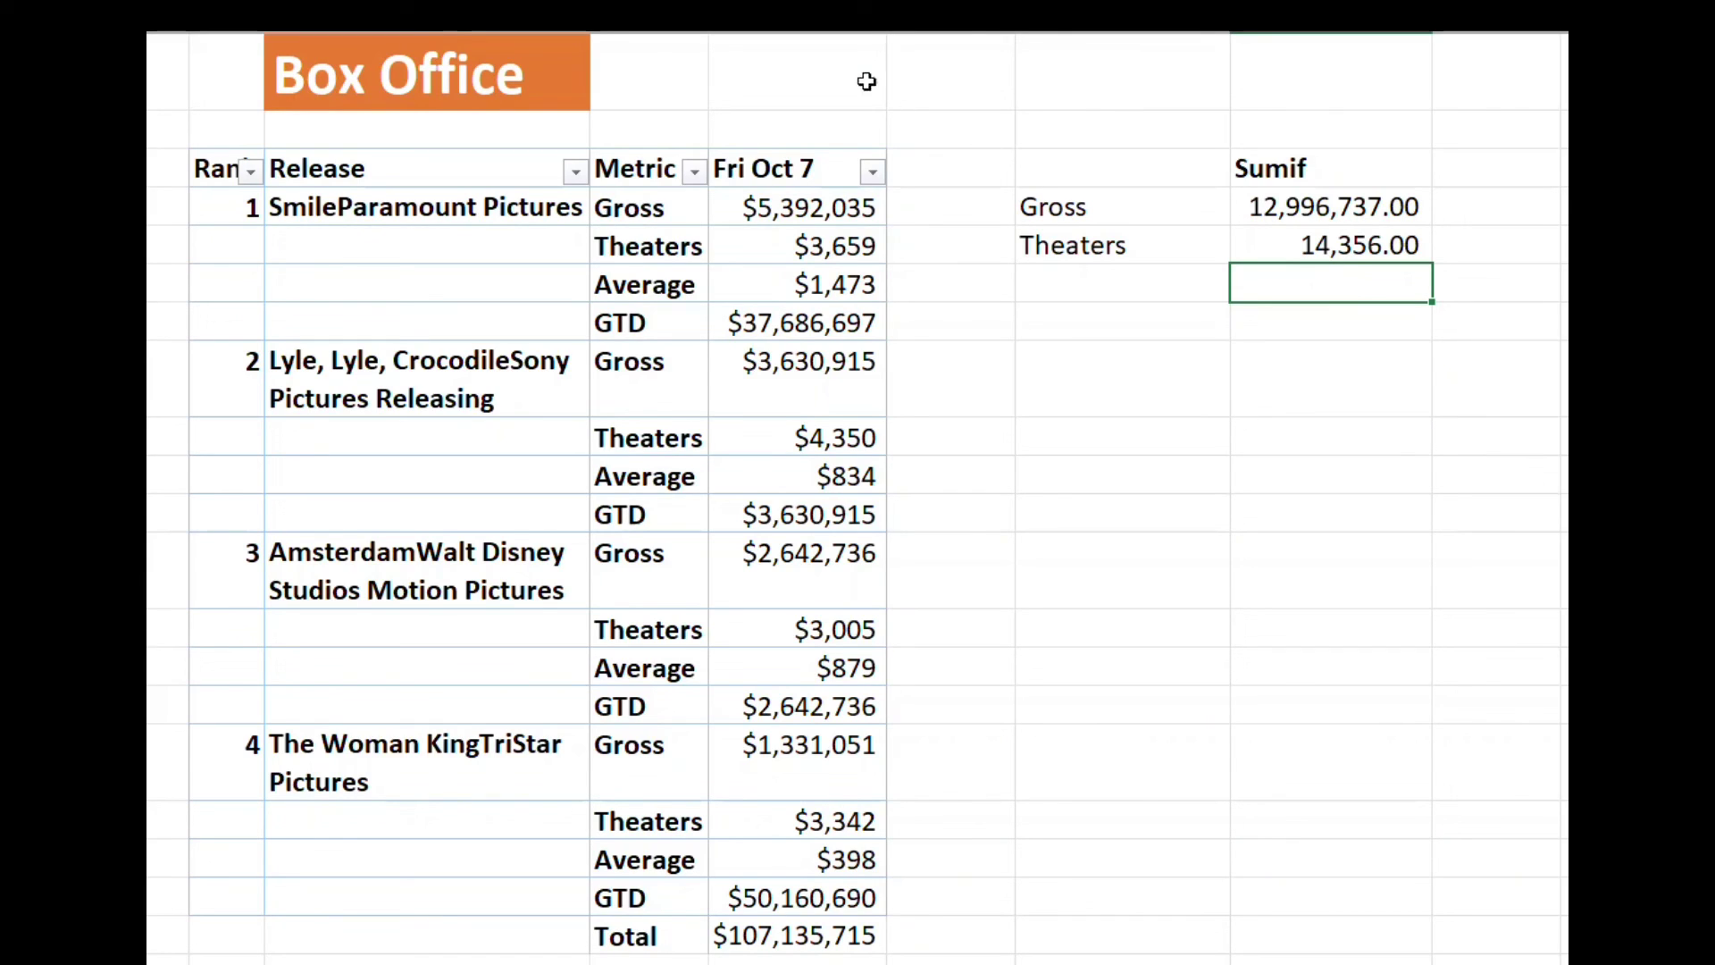
mouse_move(857, 47)
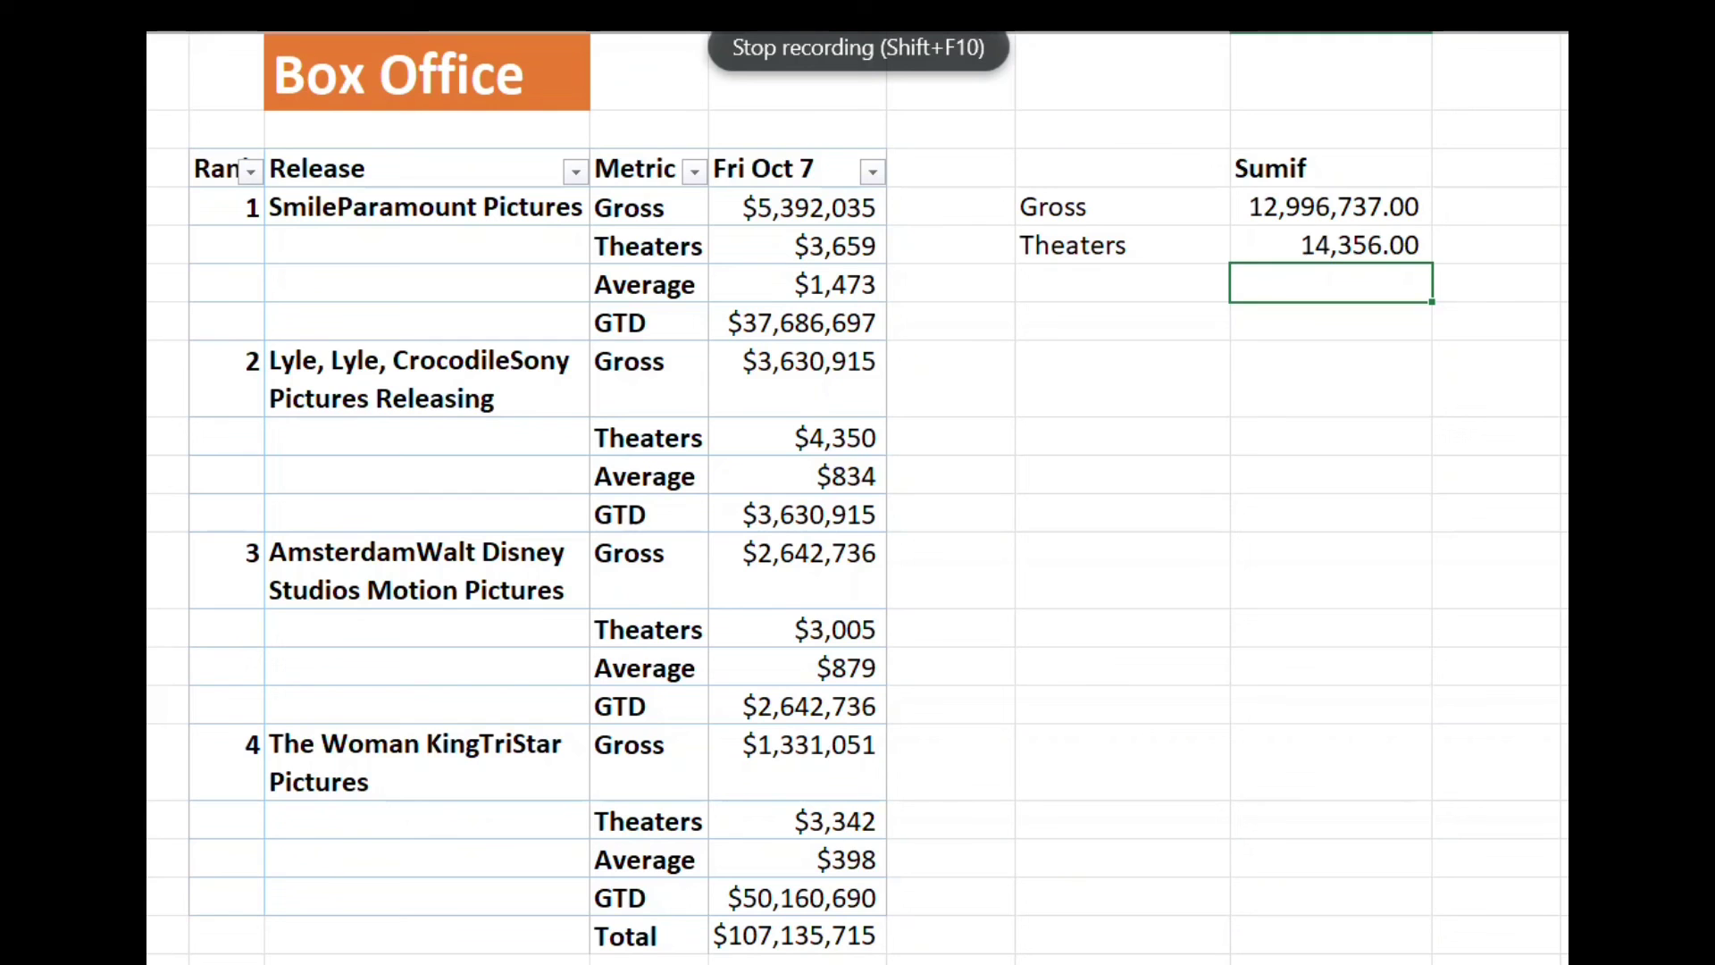